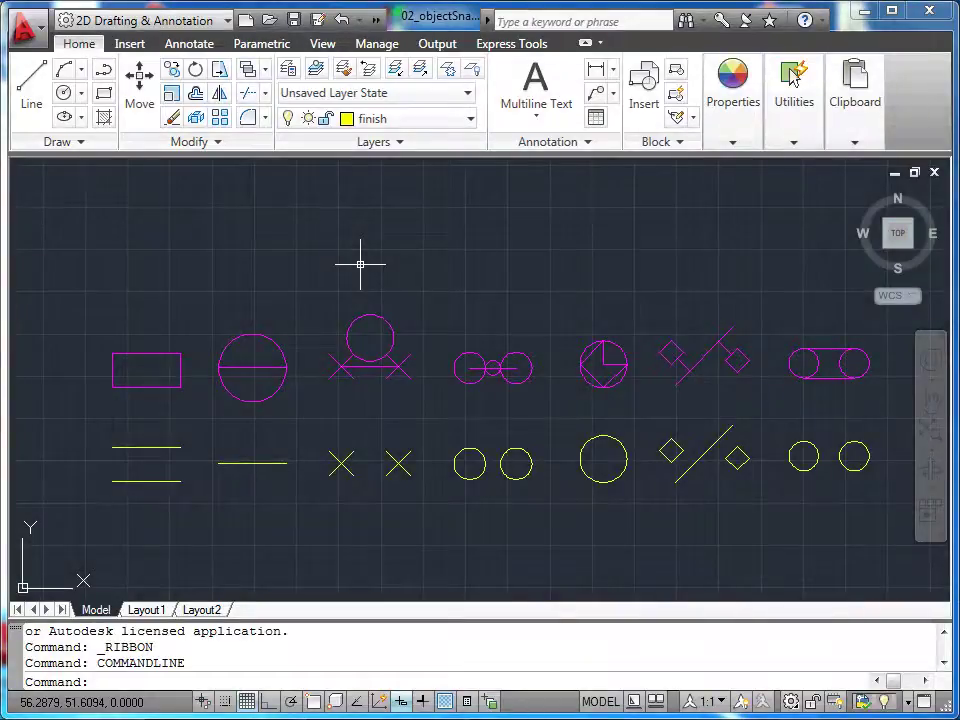
Zoom and pan so the rectangle and circle practice pairs fill the view
scroll(309, 413, "up", 2)
scroll(249, 420, "up", 3)
mouse_move(225, 420)
middle_mouse_down()
mouse_move(675, 399)
mouse_move(668, 382)
middle_mouse_up()
scroll(665, 384, "down", 2)
middle_click_drag(557, 409, 430, 388)
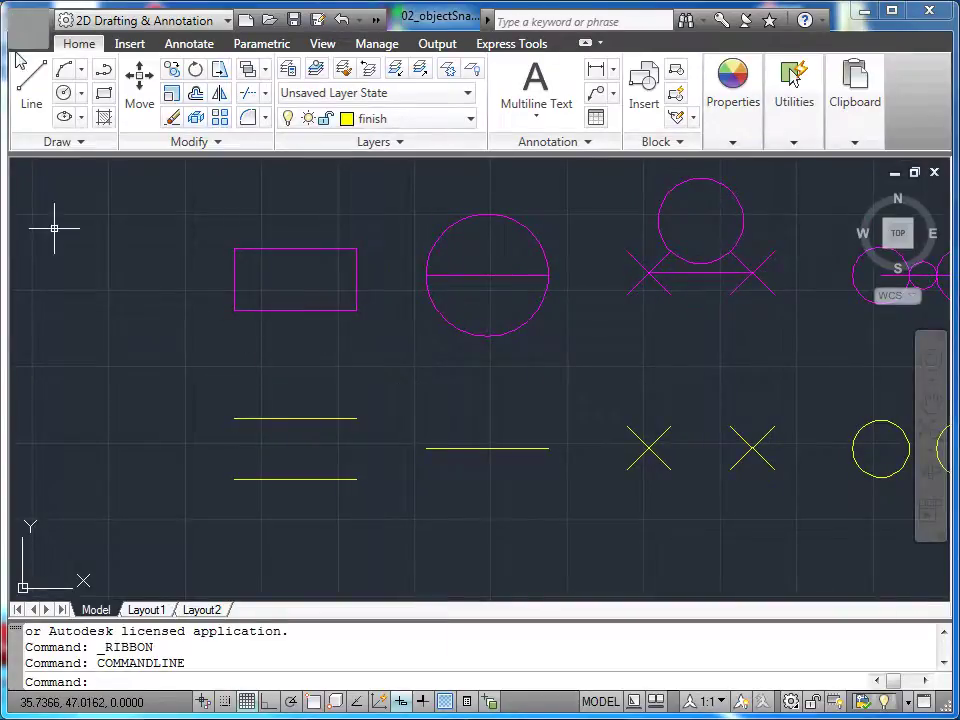
Draw a vertical line between the left endpoints of the two yellow lines using Endpoint snaps
left_click(33, 82)
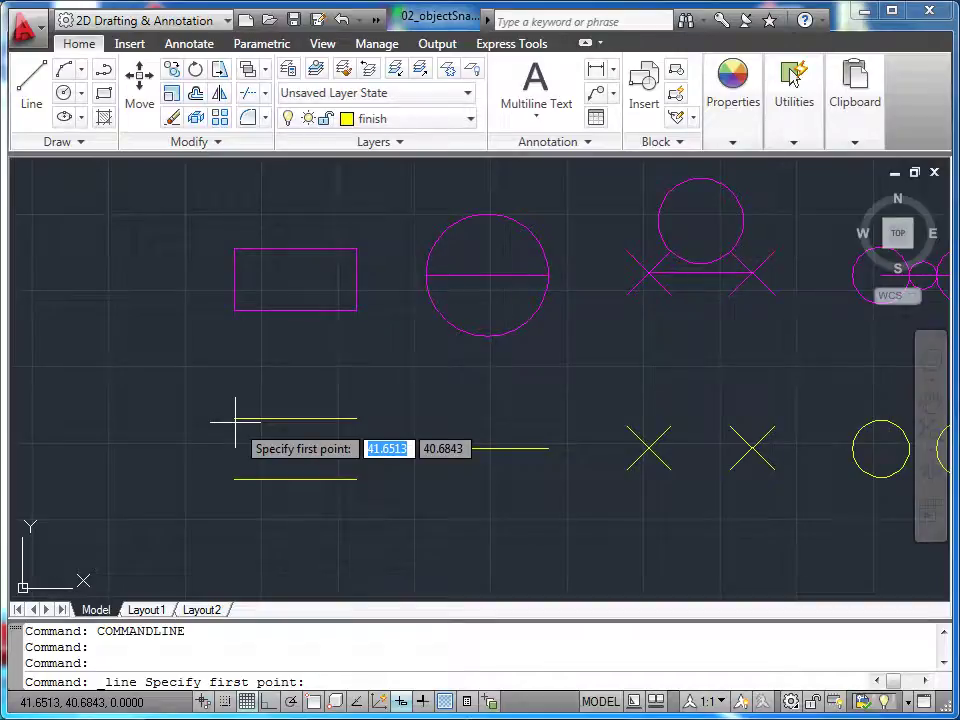
right_click(225, 364, "shift")
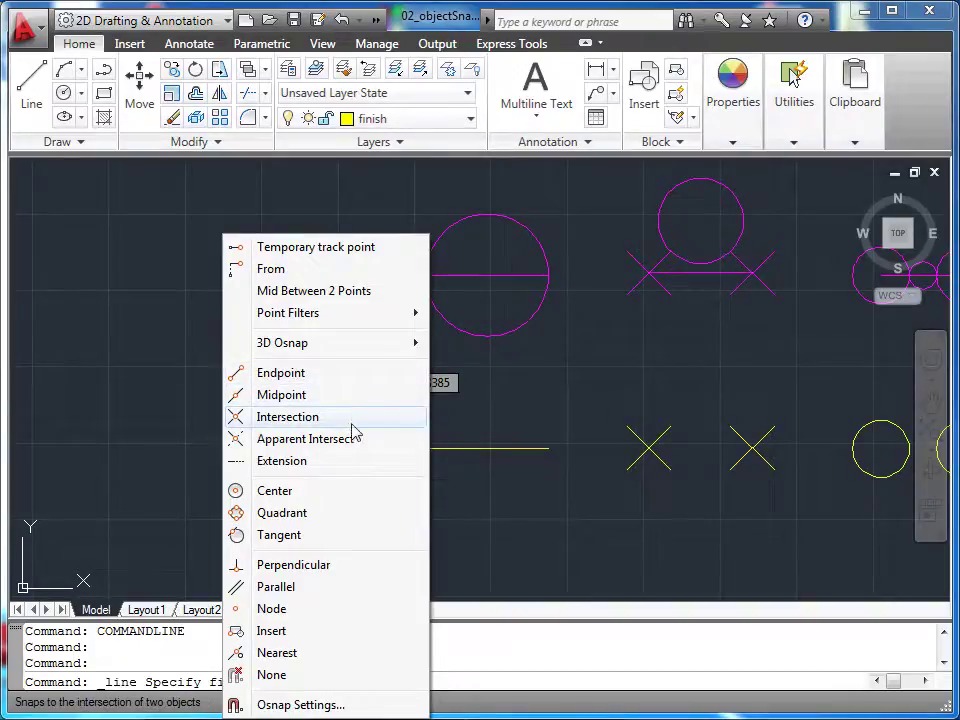
left_click(313, 383)
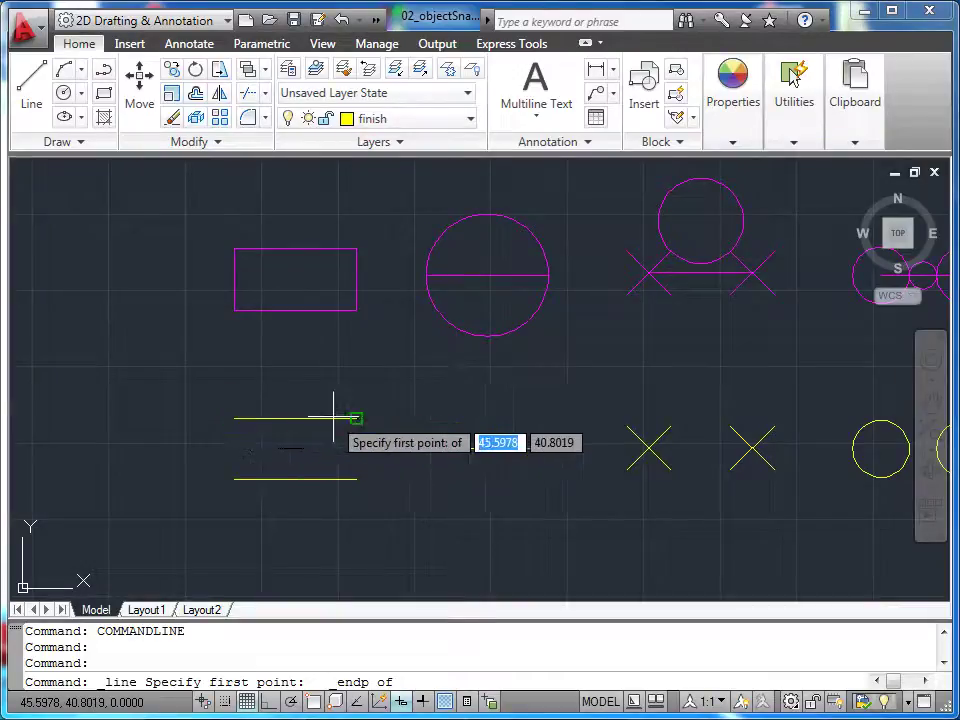
left_click(234, 418)
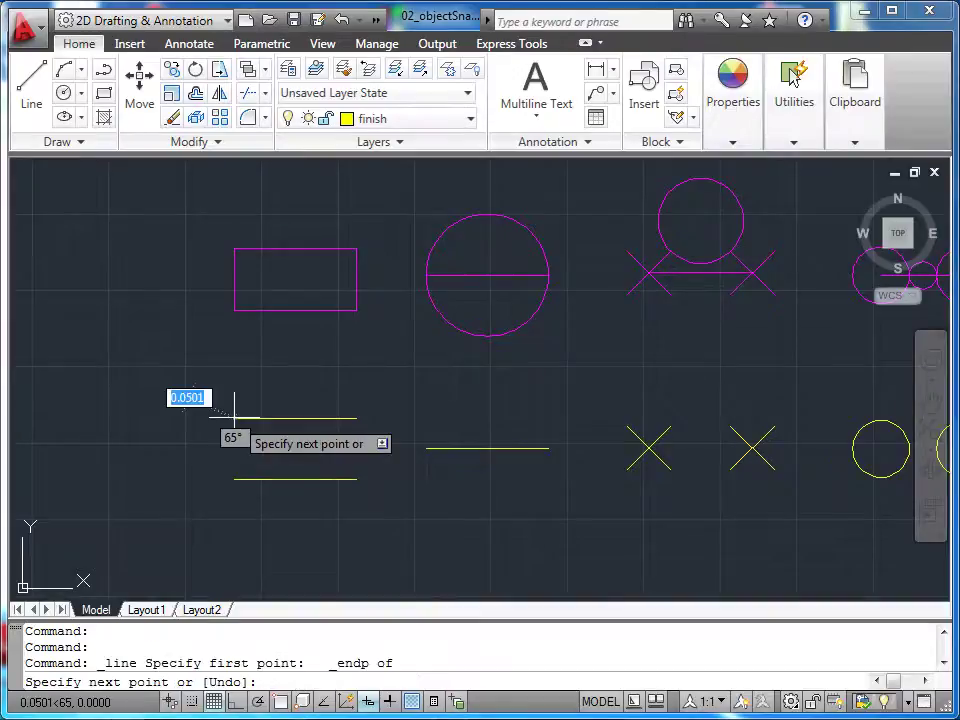
right_click(224, 446, "shift")
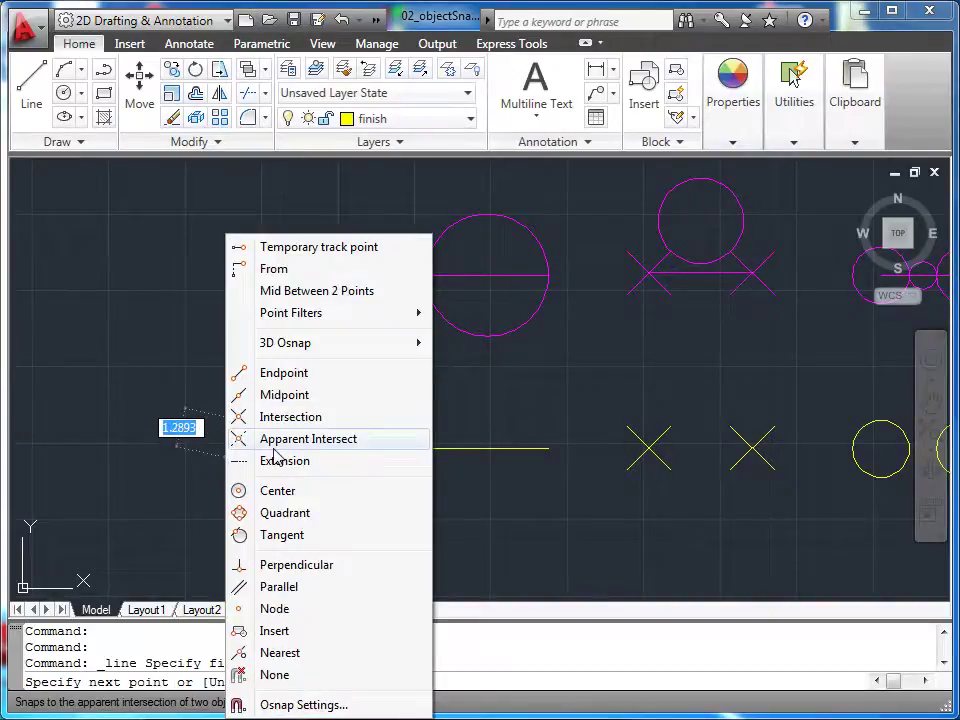
left_click(275, 376)
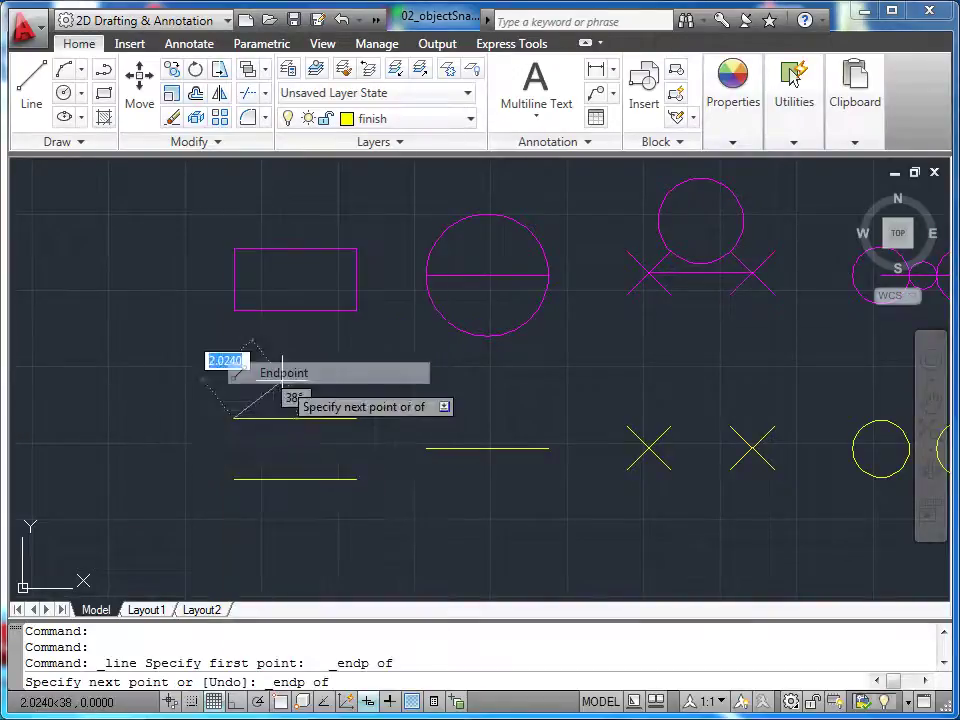
left_click(232, 479)
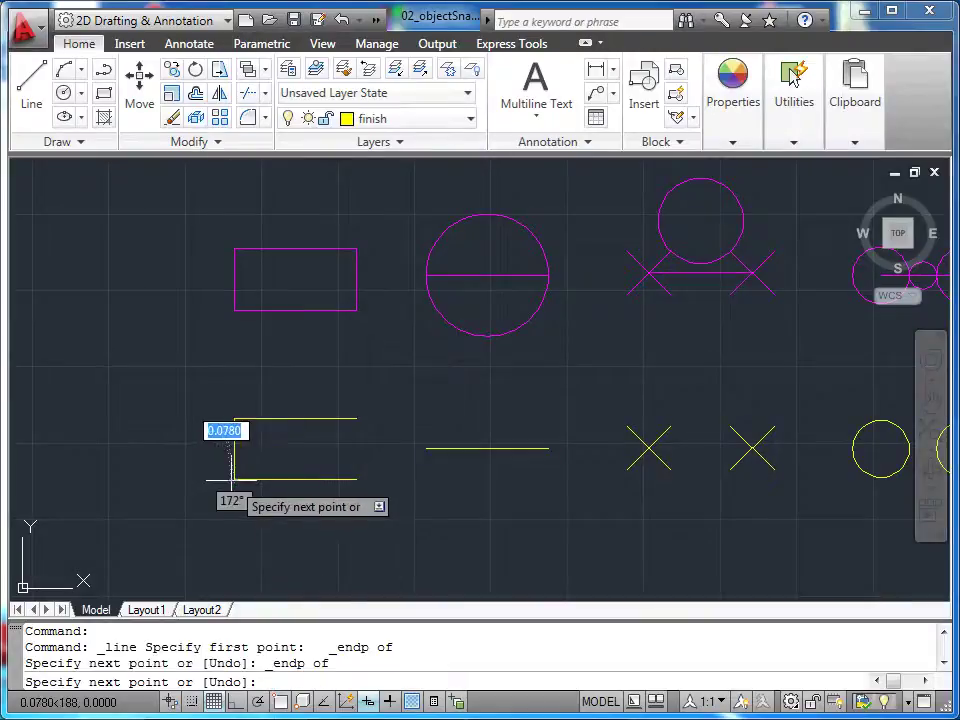
key("Escape")
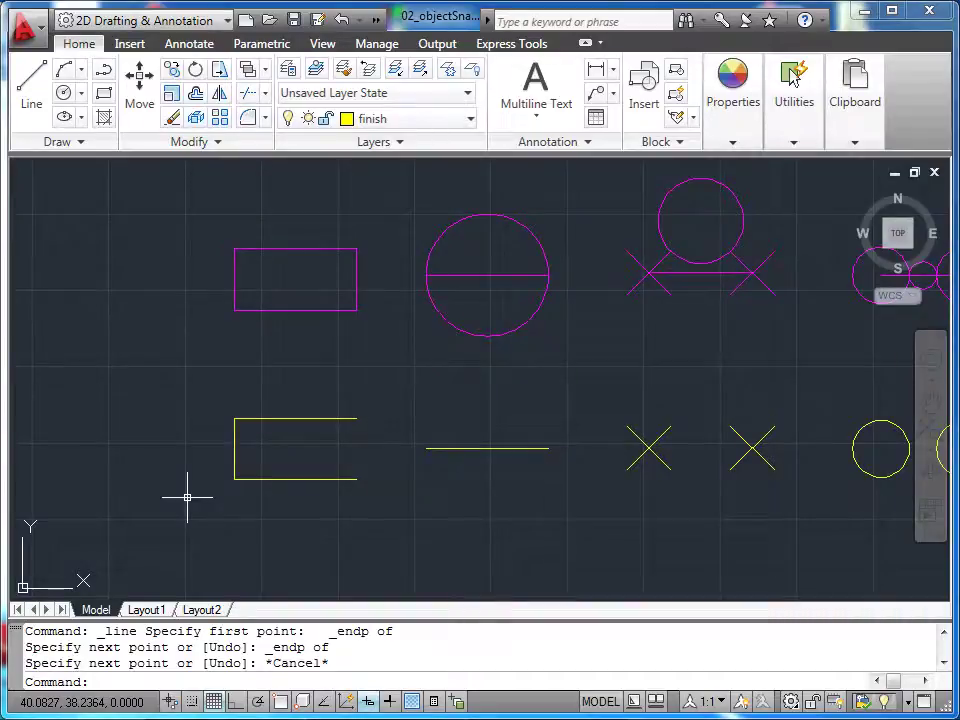
Draw a vertical line between the right endpoints of the two yellow lines using Endpoint snaps
key("Return")
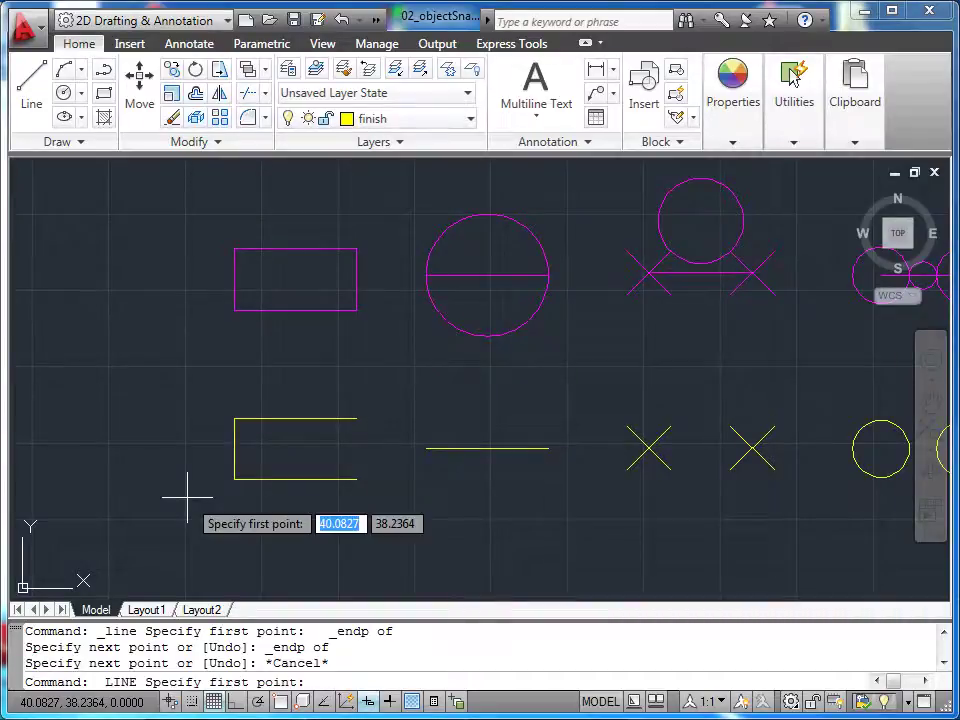
right_click(248, 386, "shift")
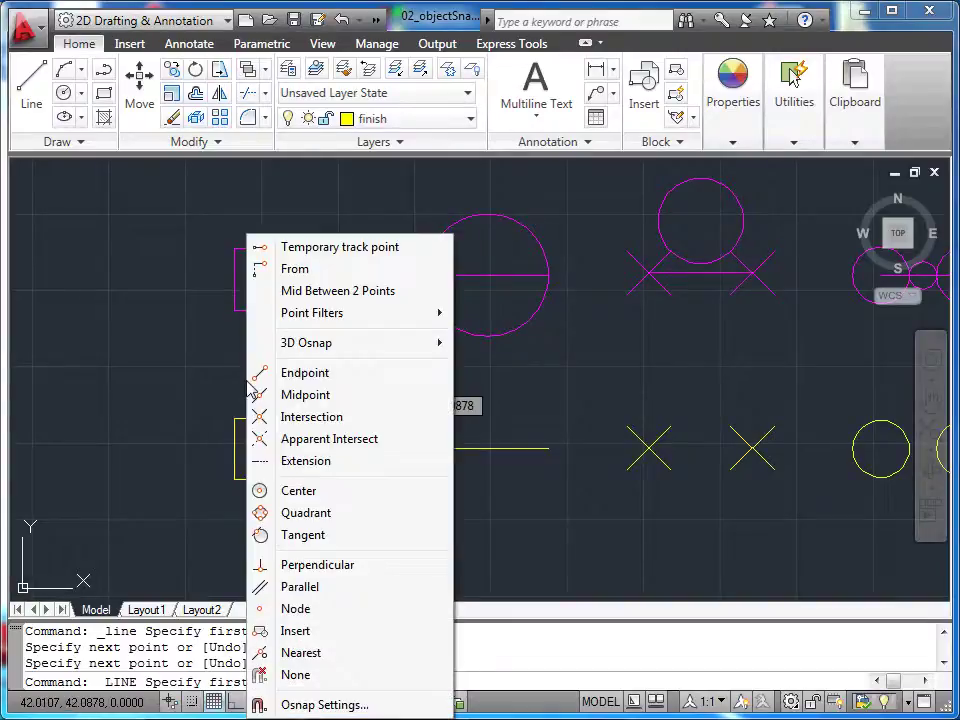
left_click(262, 373)
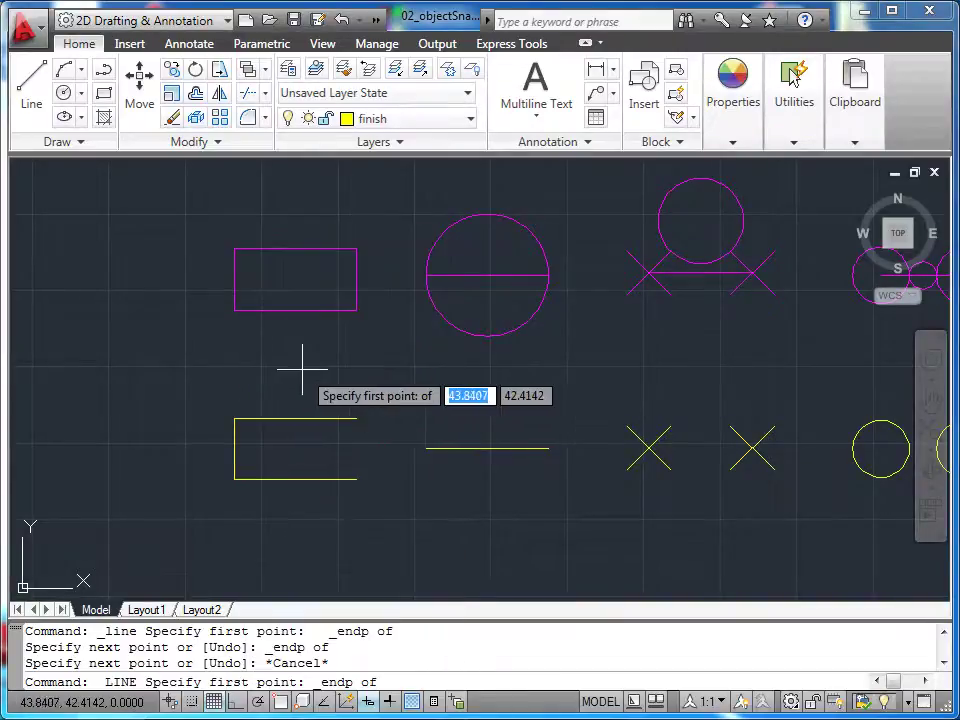
left_click(356, 421)
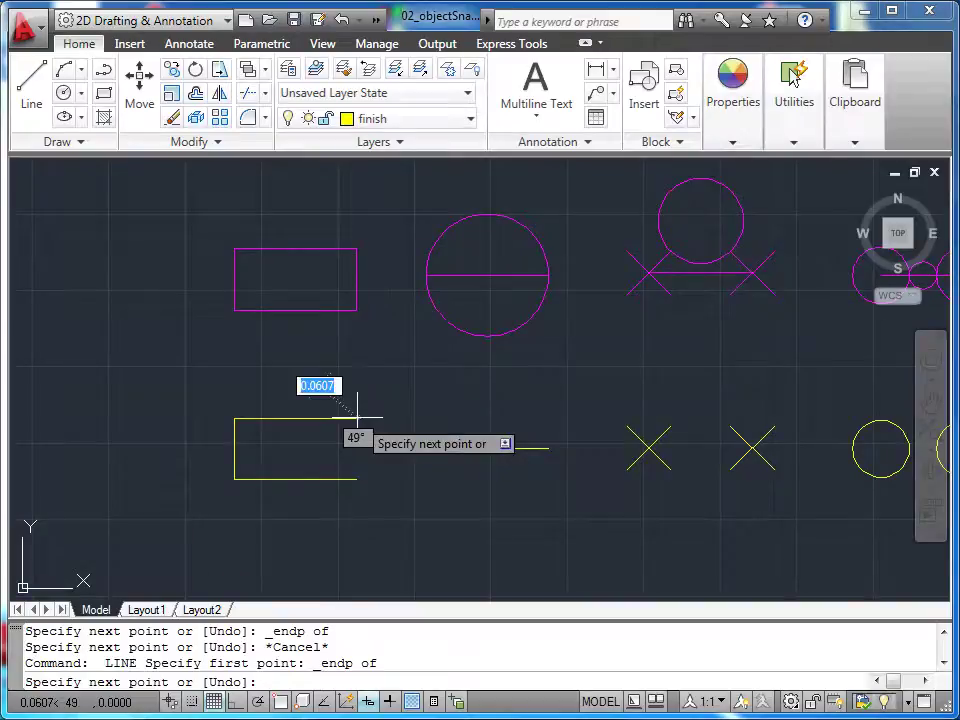
right_click(357, 452, "shift")
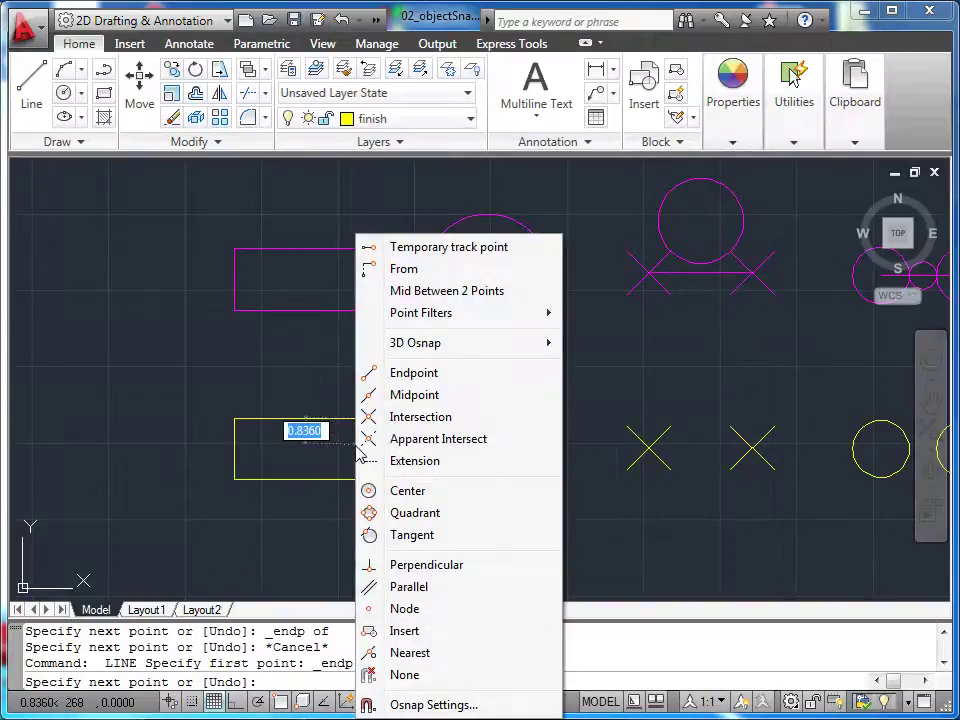
left_click(378, 373)
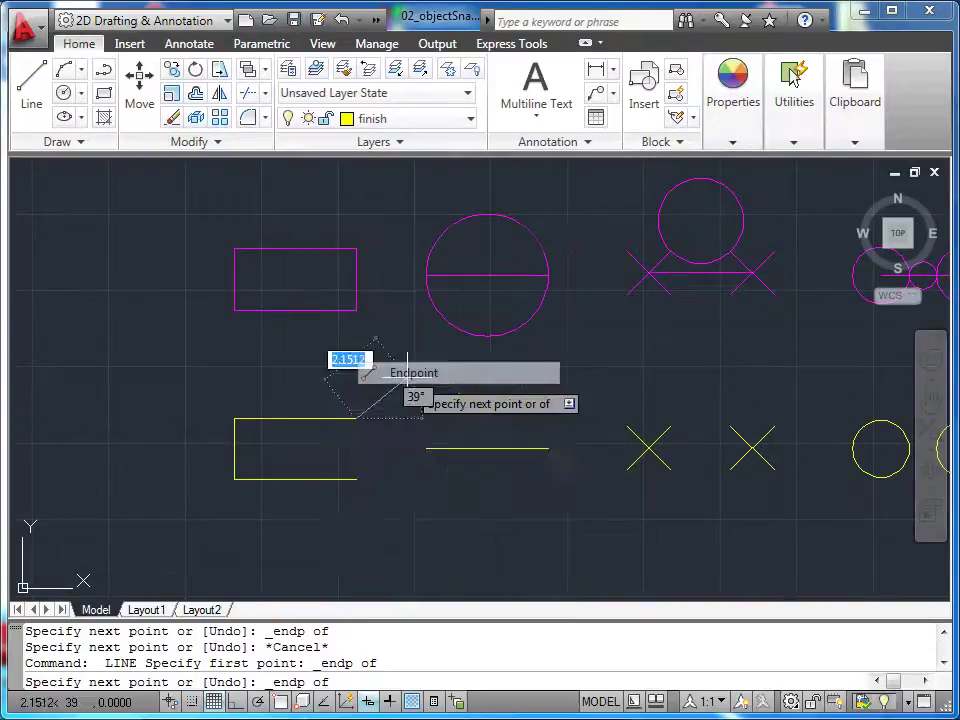
left_click(356, 480)
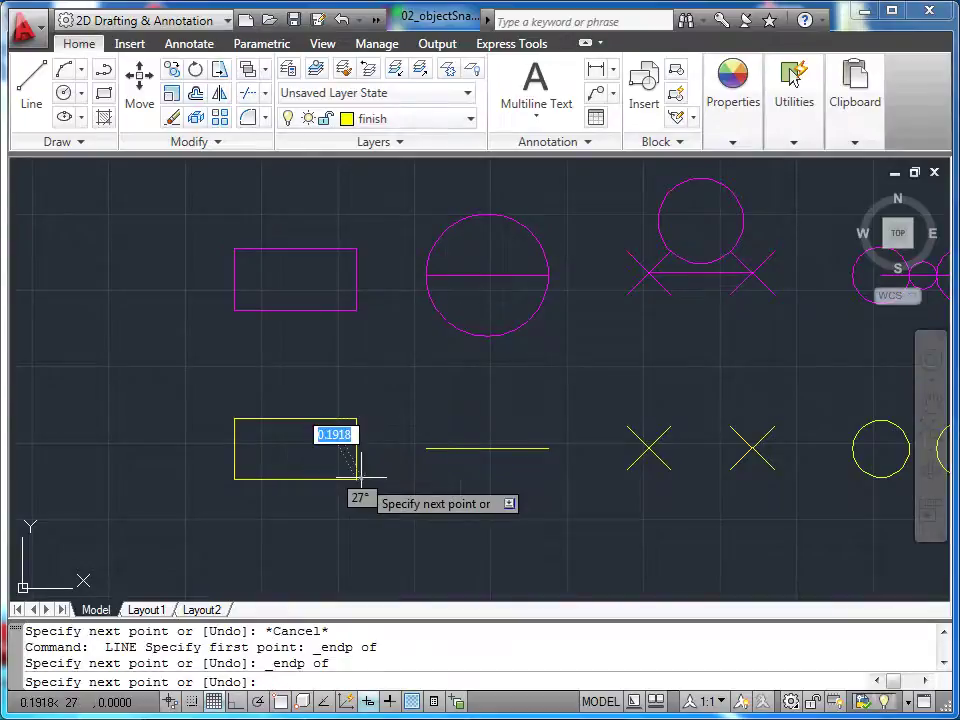
key("Escape")
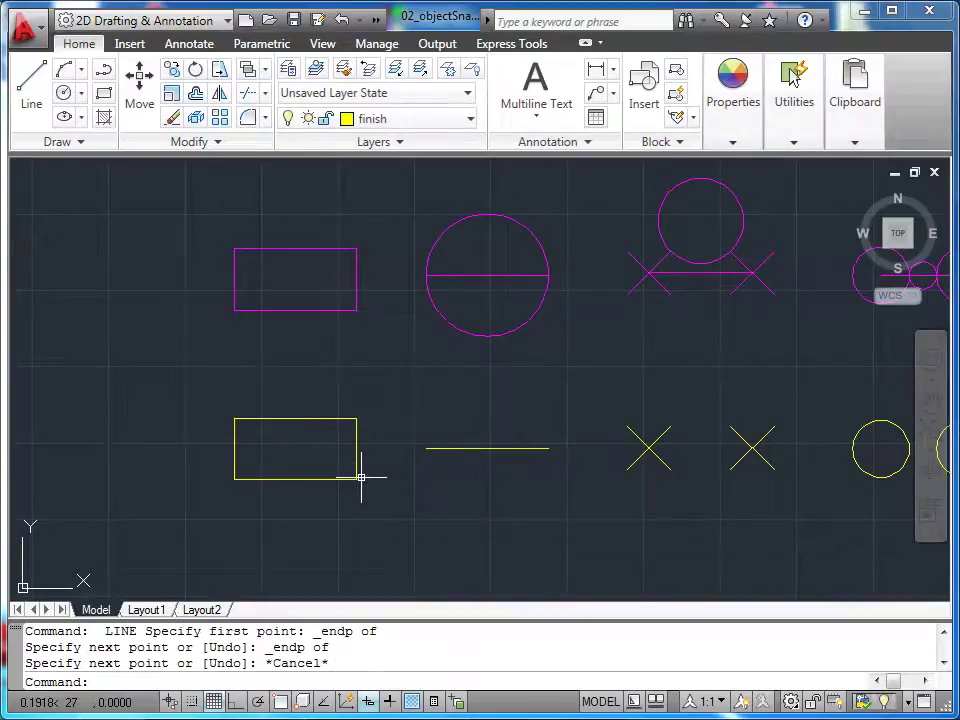
Pan and zoom to frame the single yellow line and its magenta circle example
middle_click_drag(559, 413, 456, 413)
scroll(455, 413, "down", 2)
middle_click_drag(572, 508, 485, 508)
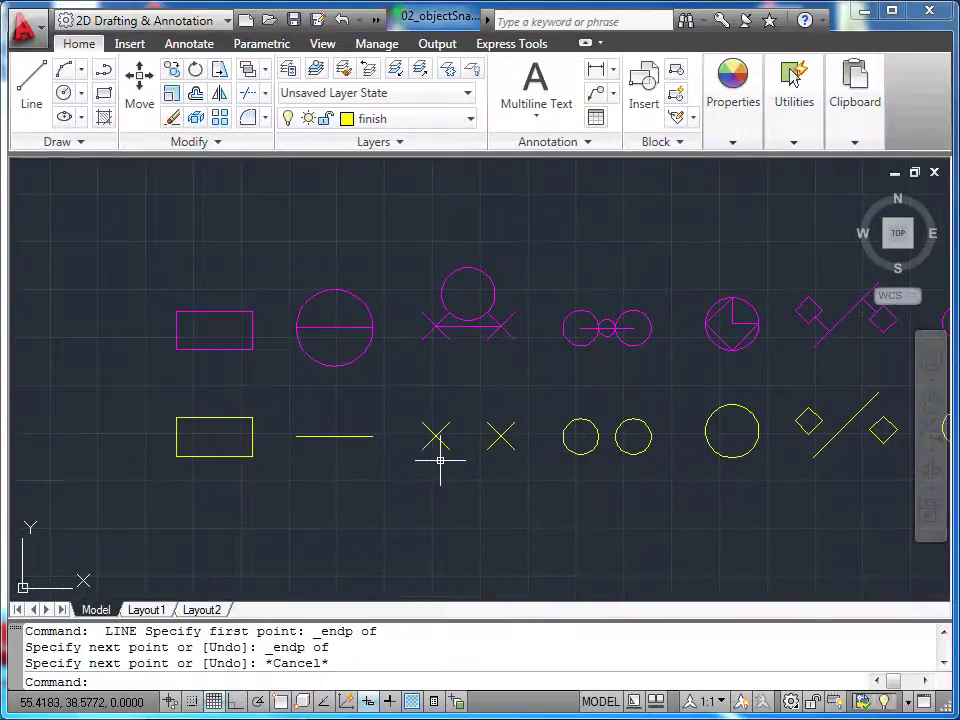
scroll(373, 444, "up", 2)
scroll(375, 420, "up", 2)
mouse_move(379, 403)
middle_mouse_down()
mouse_move(456, 399)
mouse_move(517, 456)
middle_mouse_up()
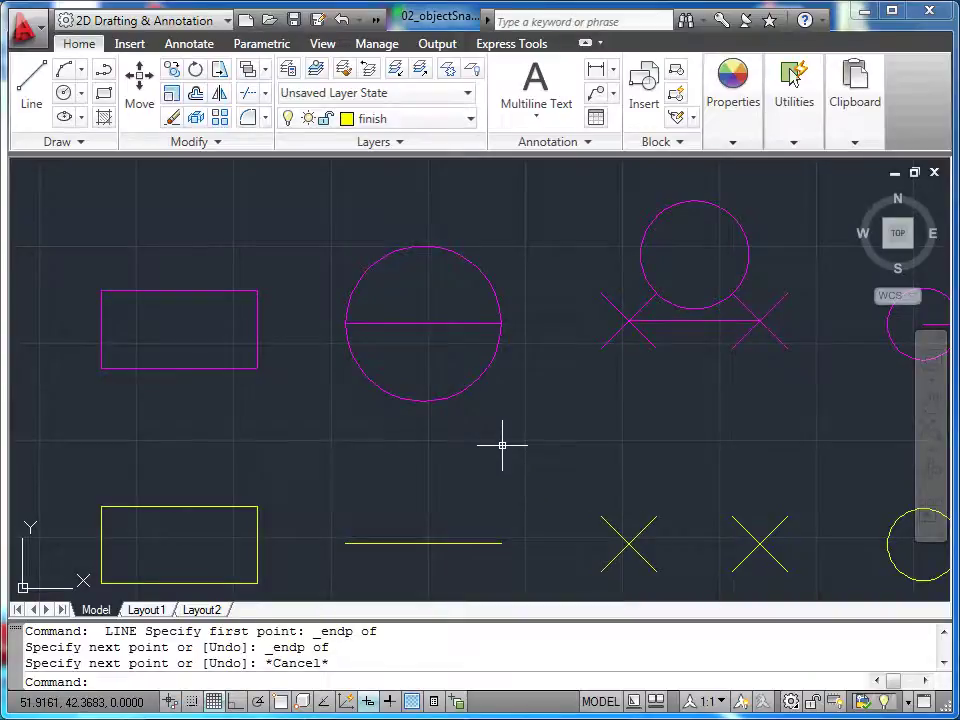
Draw a circle centred at the yellow line's midpoint with its radius snapped to the right endpoint
left_click(63, 94)
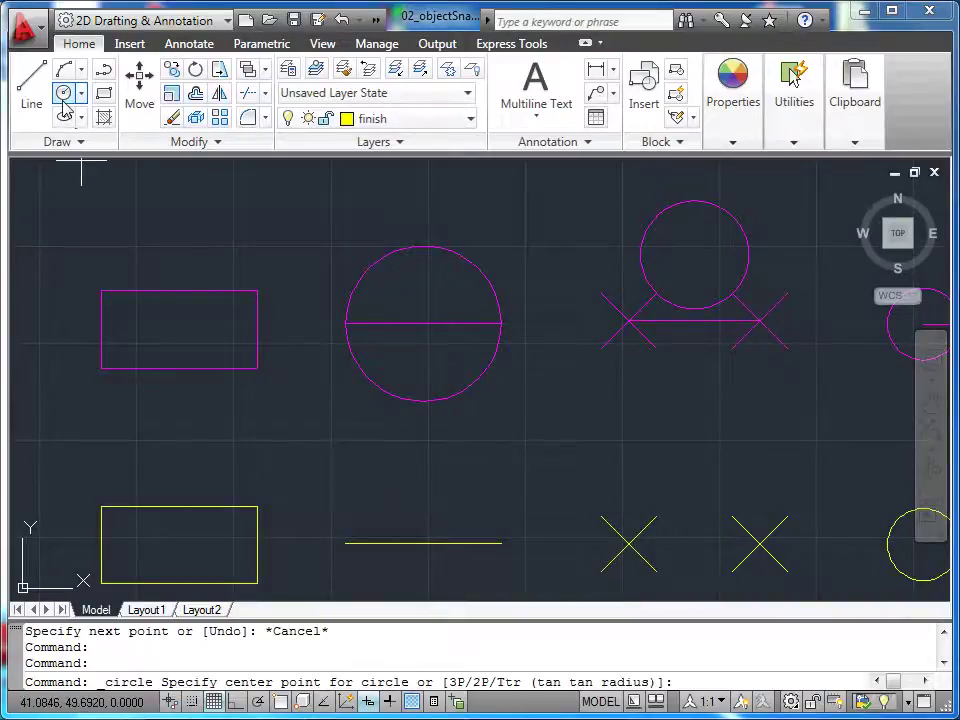
right_click(424, 441, "shift")
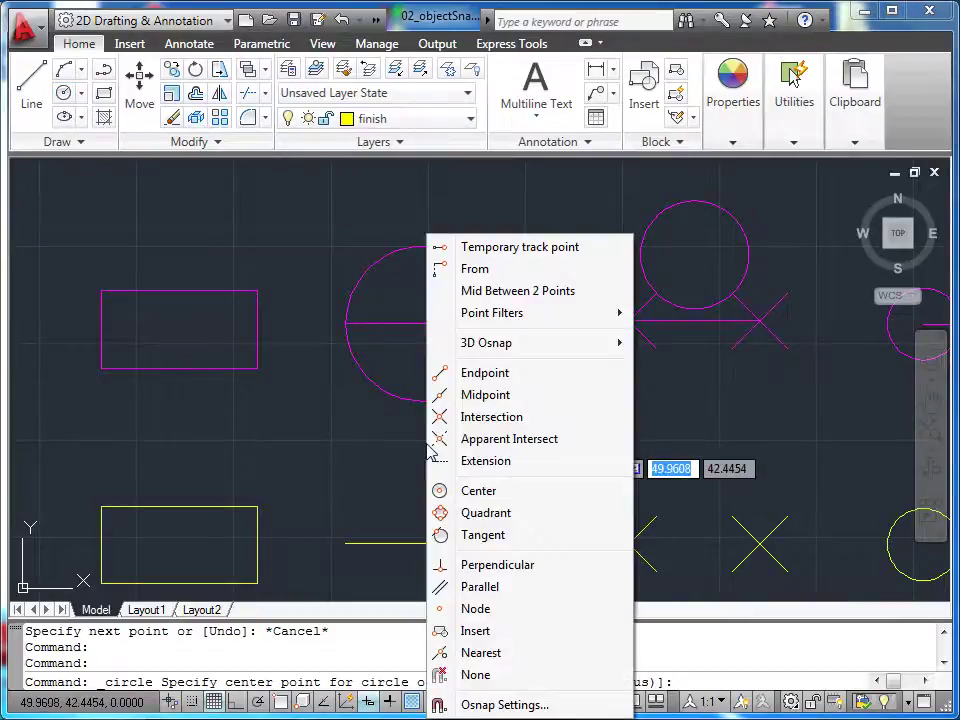
left_click(470, 395)
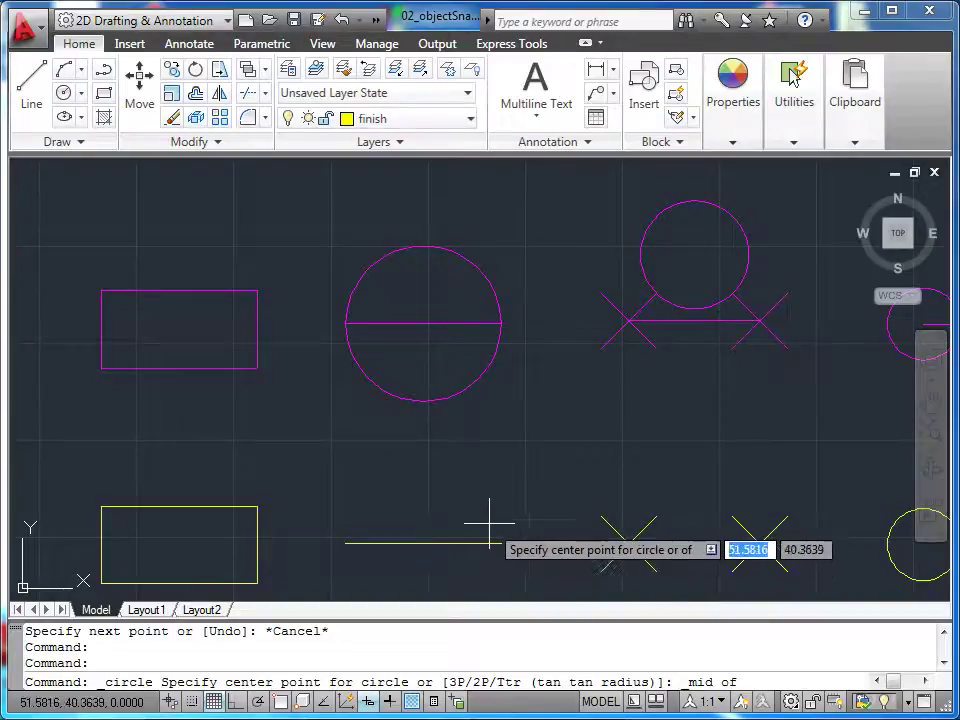
left_click(488, 545)
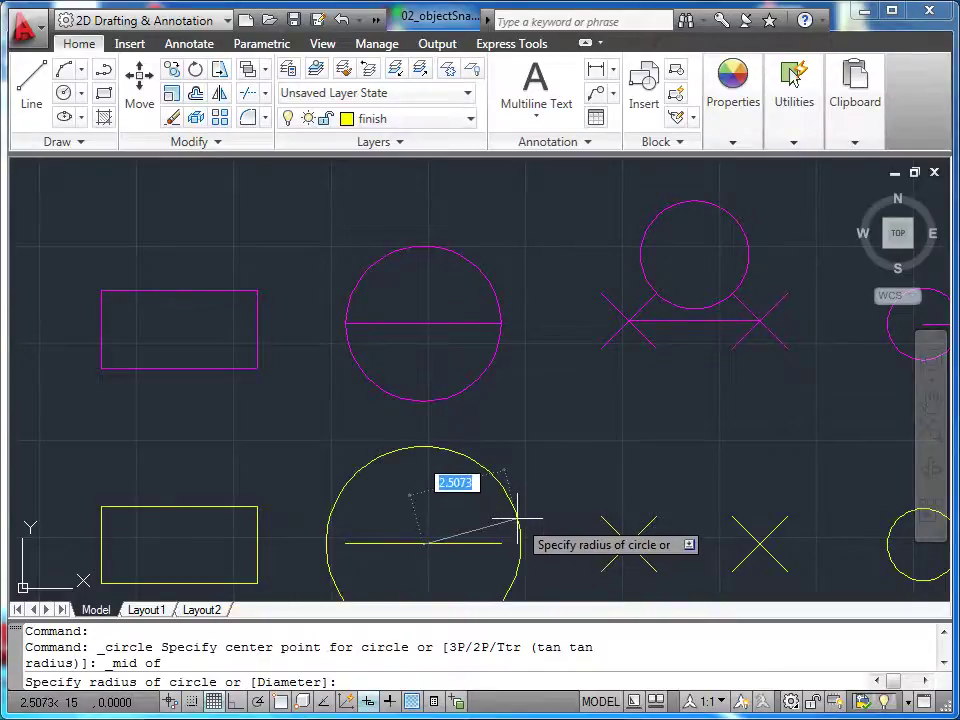
right_click(517, 518, "shift")
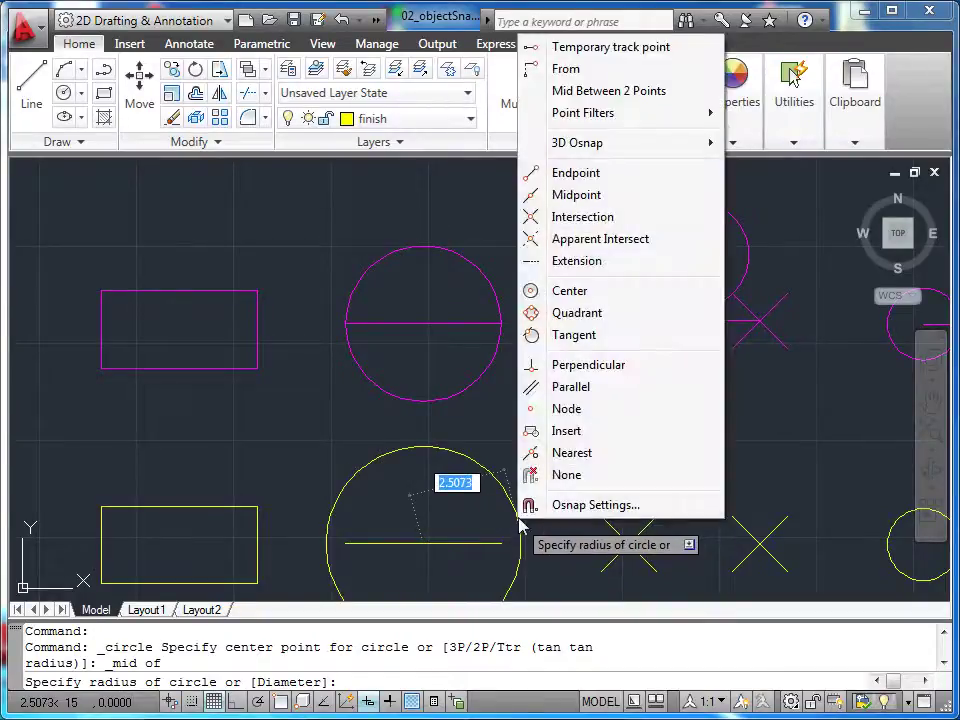
left_click(574, 172)
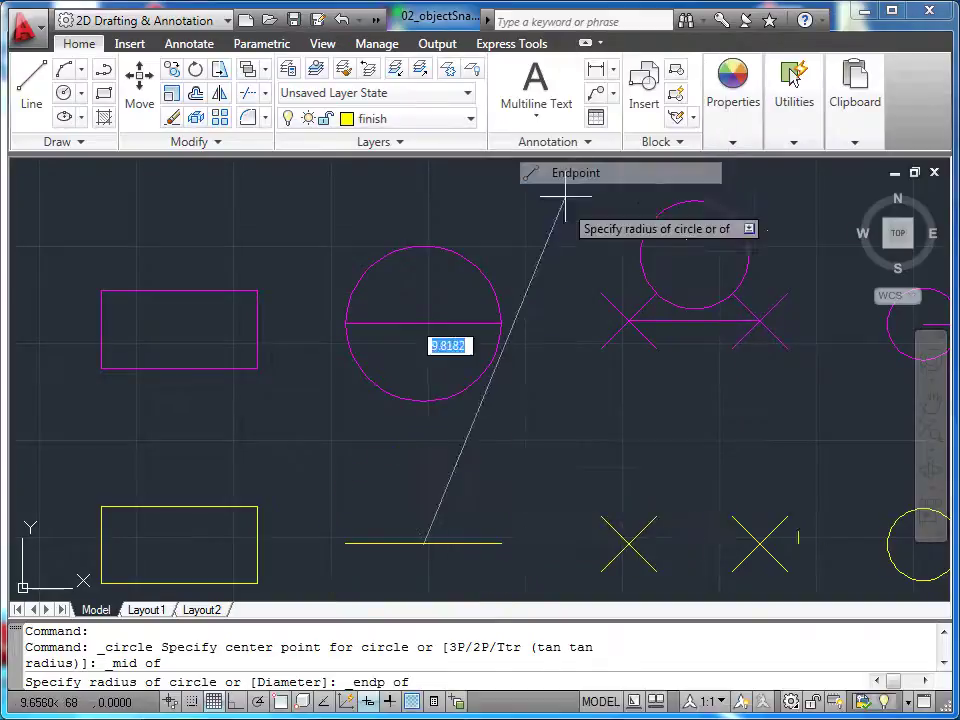
left_click(502, 543)
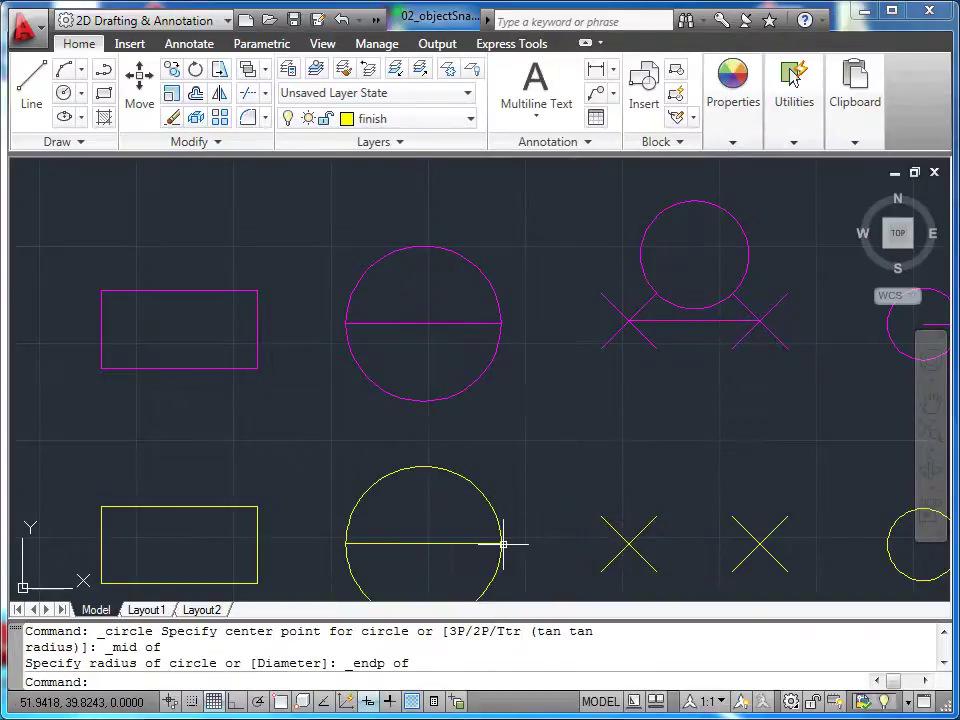
middle_click_drag(513, 530, 488, 456)
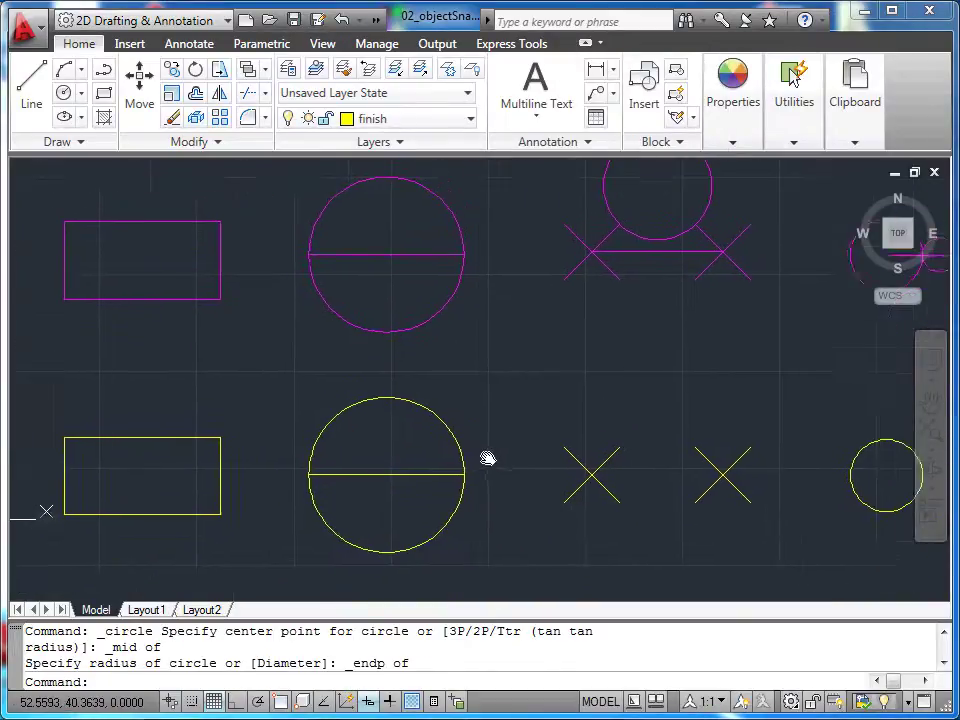
Pan and zoom in on the yellow X-shape pair and its magenta example
scroll(488, 456, "down", 2)
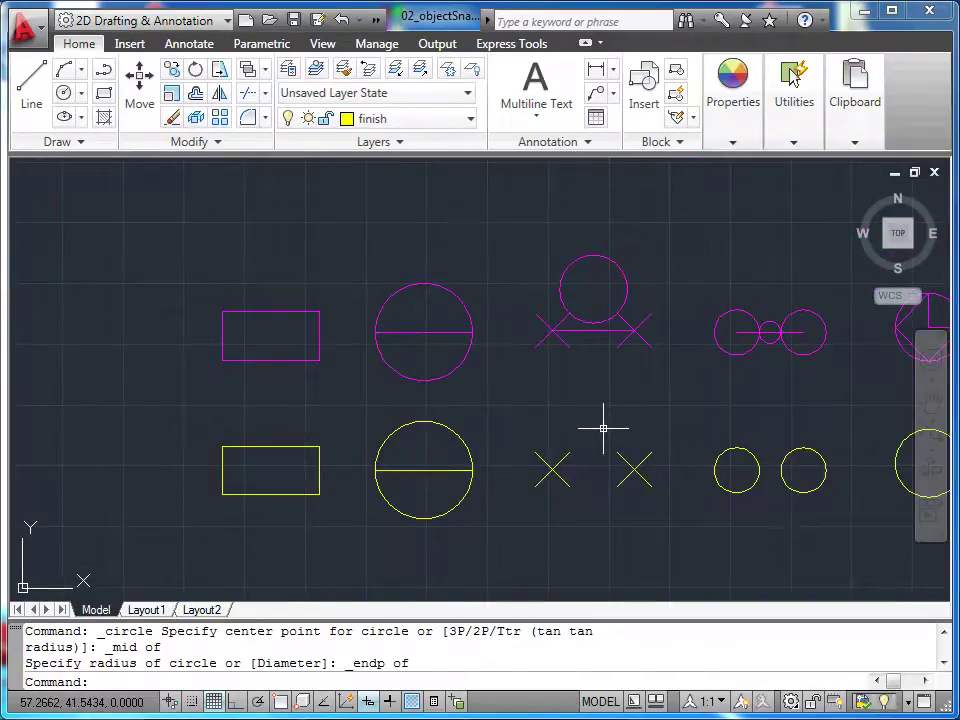
middle_click_drag(666, 428, 501, 461)
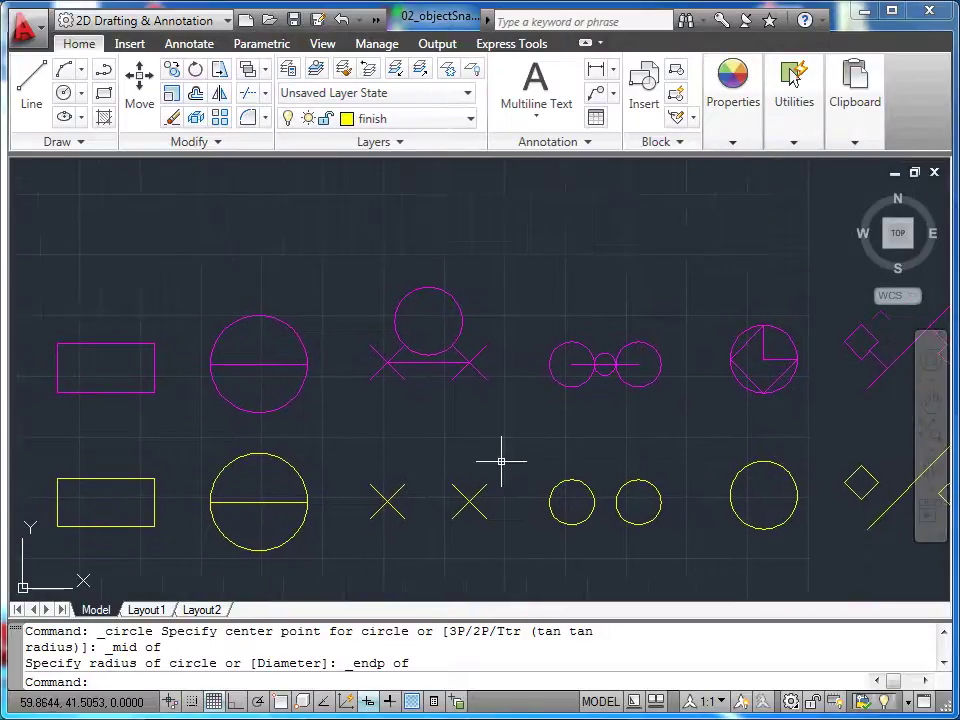
scroll(501, 461, "up", 2)
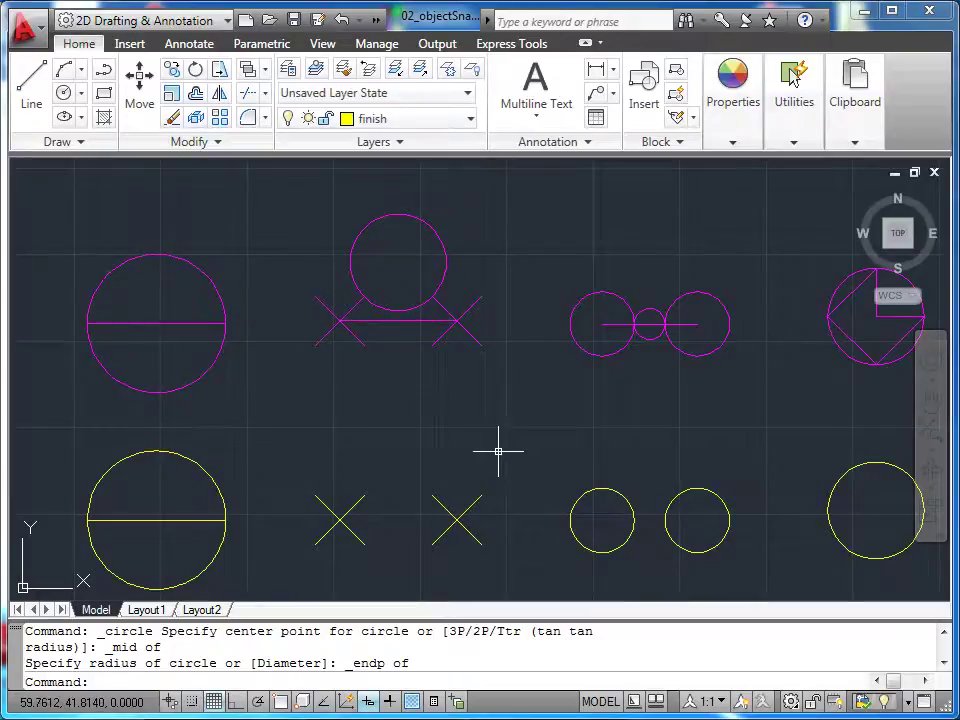
Draw a line from the left X's crossing to the right X's crossing using Intersection snaps
left_click(40, 105)
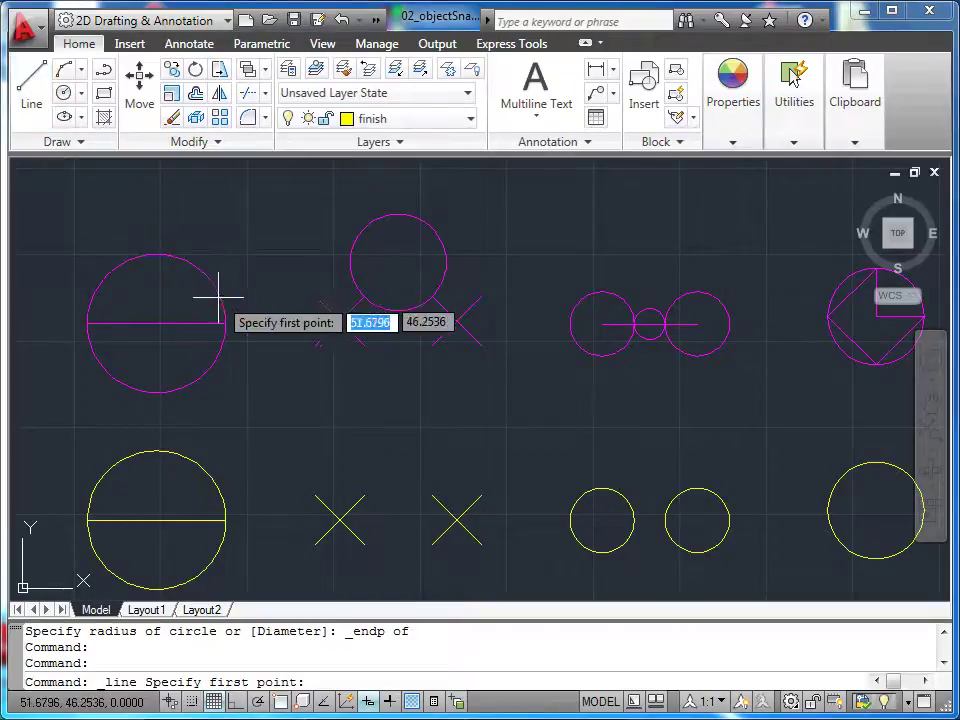
right_click(342, 461, "shift")
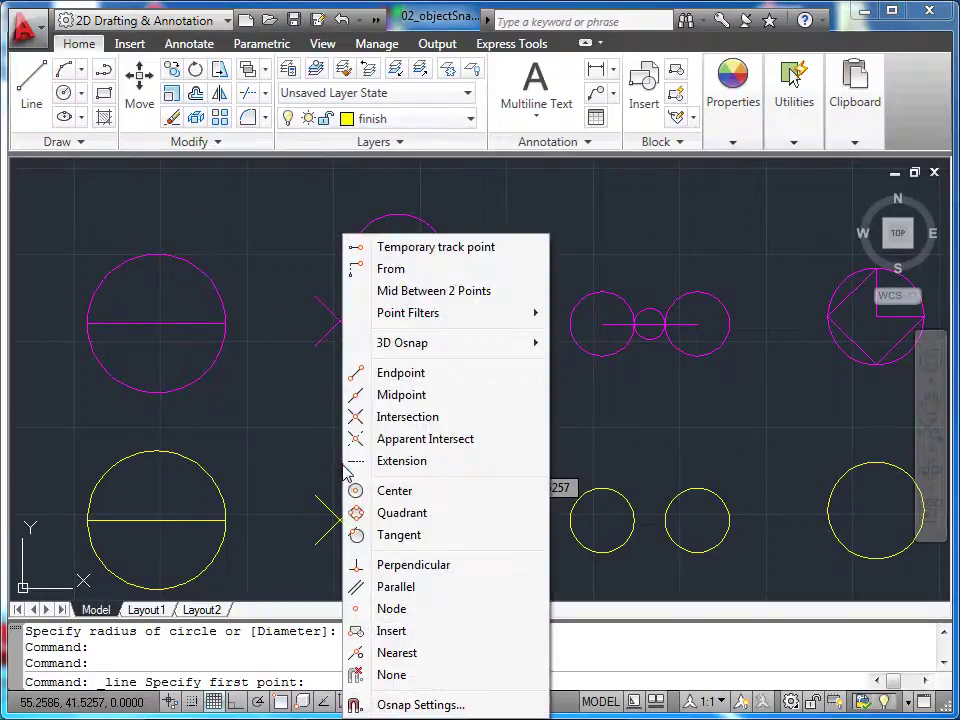
left_click(405, 417)
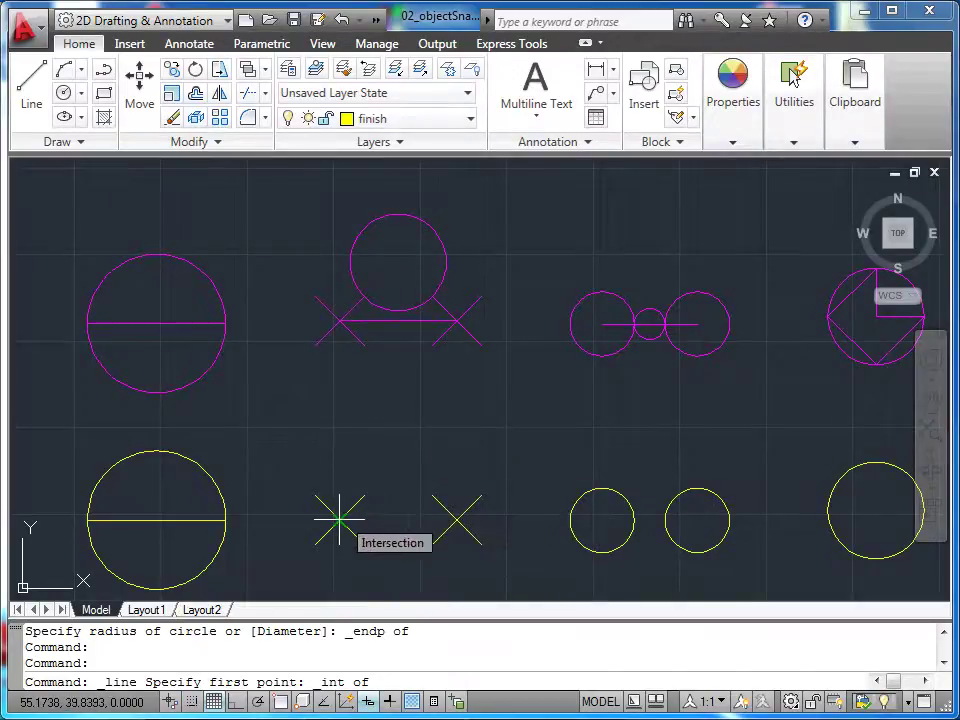
left_click(341, 517)
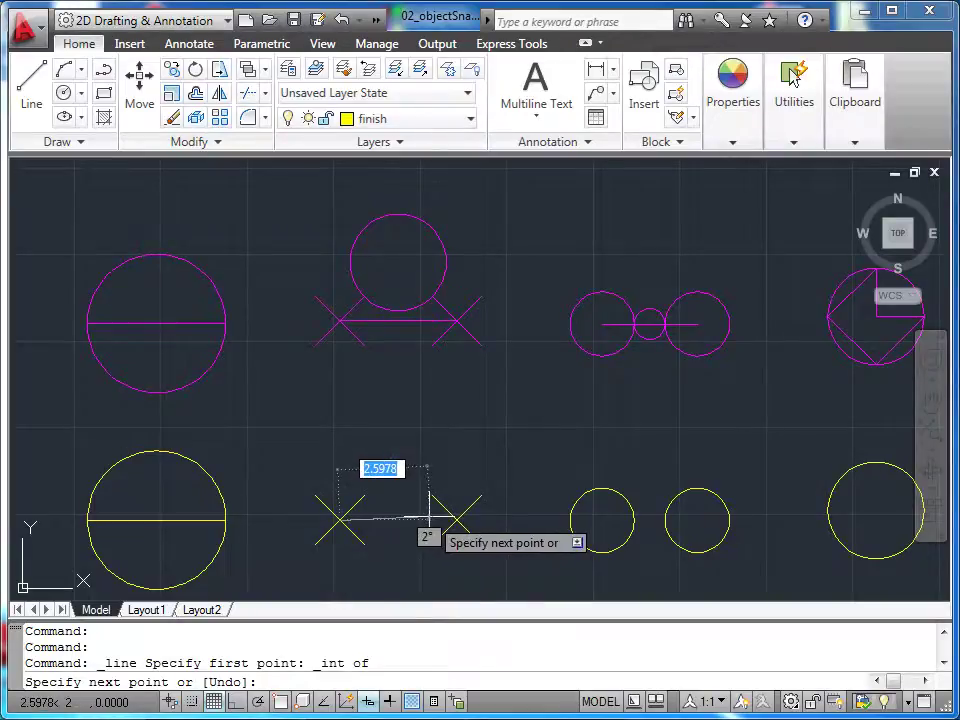
right_click(429, 518, "shift")
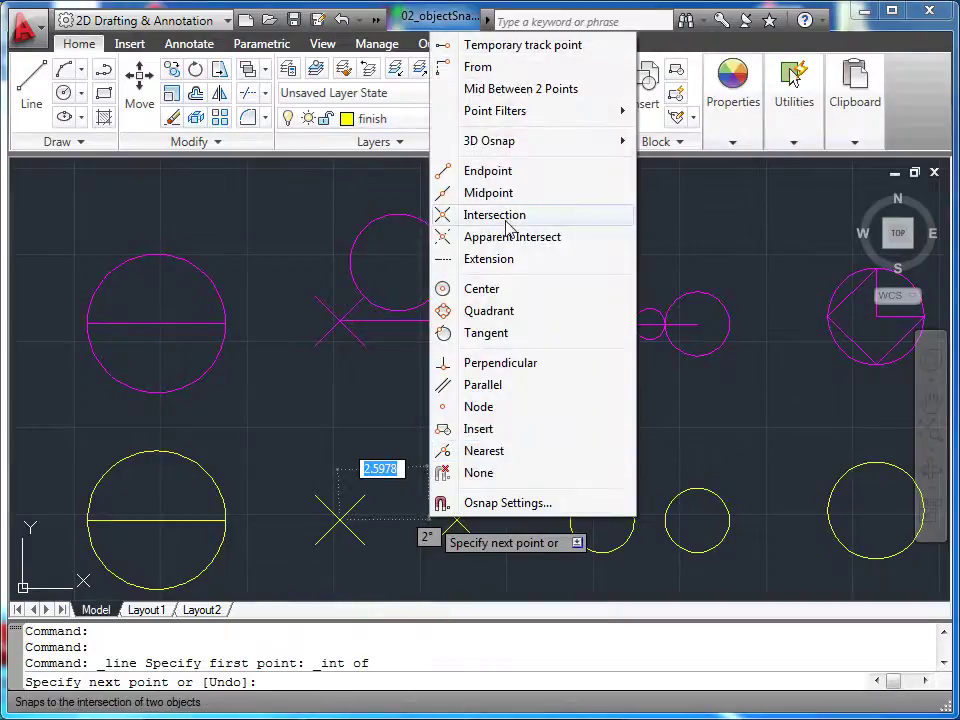
left_click(506, 222)
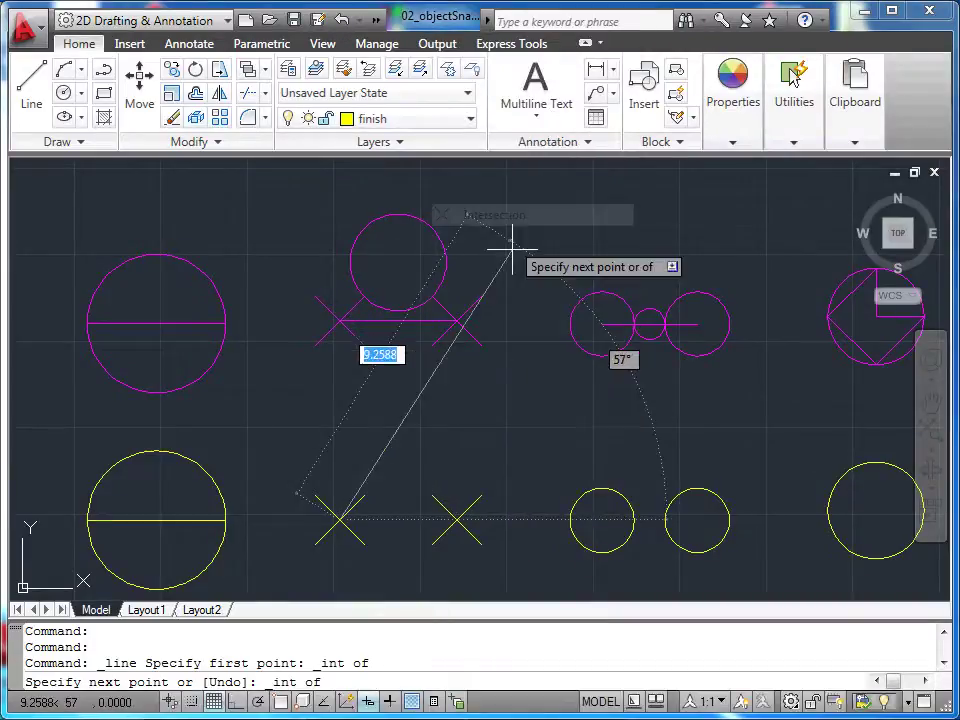
left_click(455, 518)
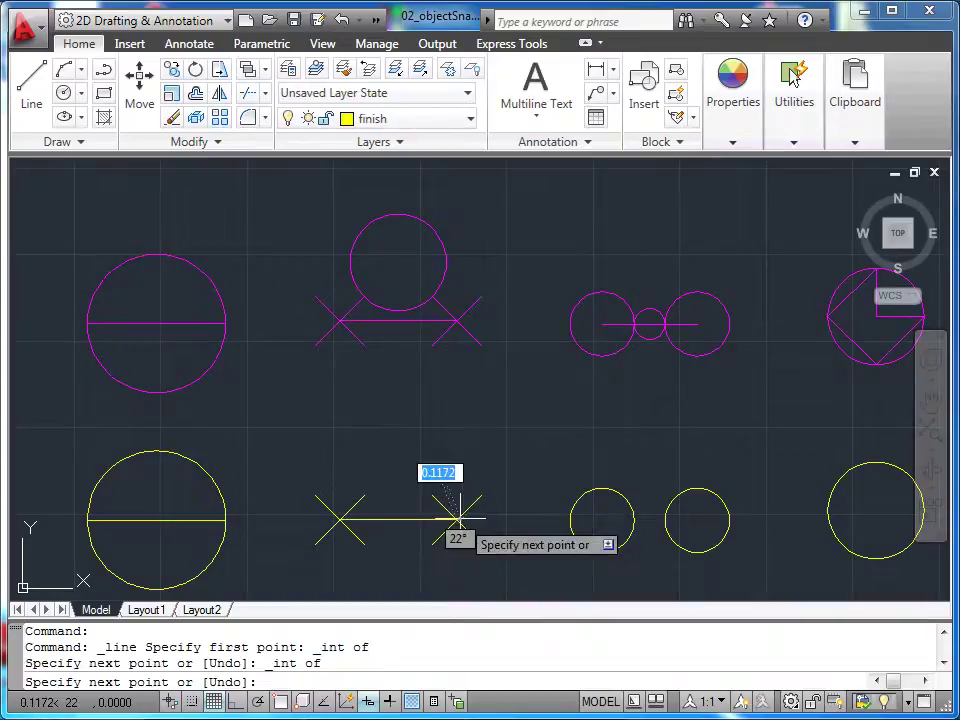
key("Escape")
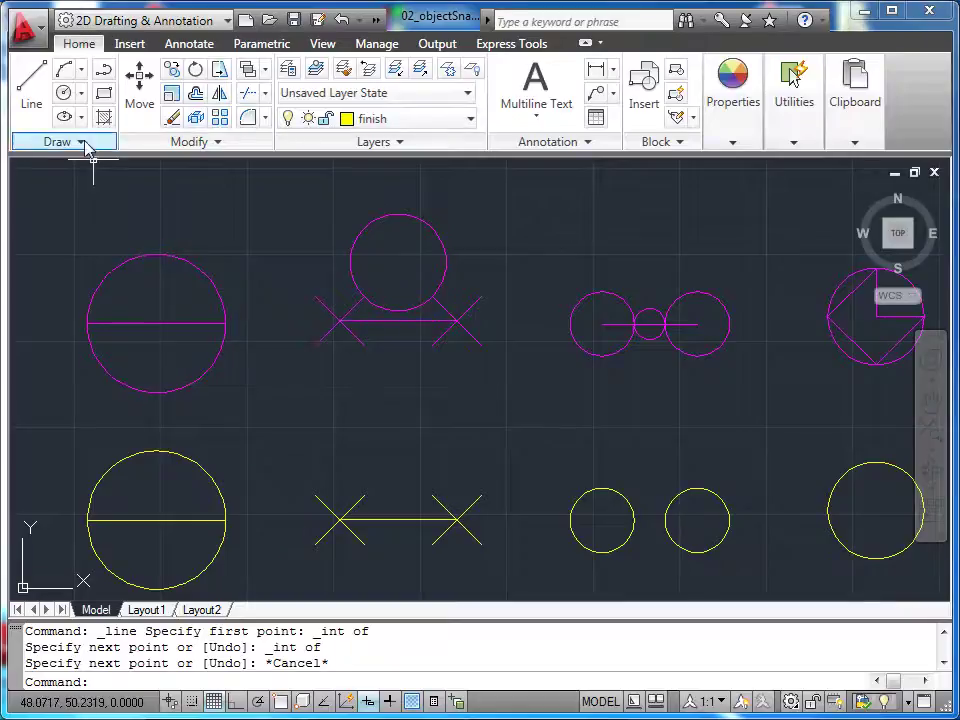
Draw a circle centred where the inner X arms meet, with its radius snapped to an arm's endpoint
left_click(62, 92)
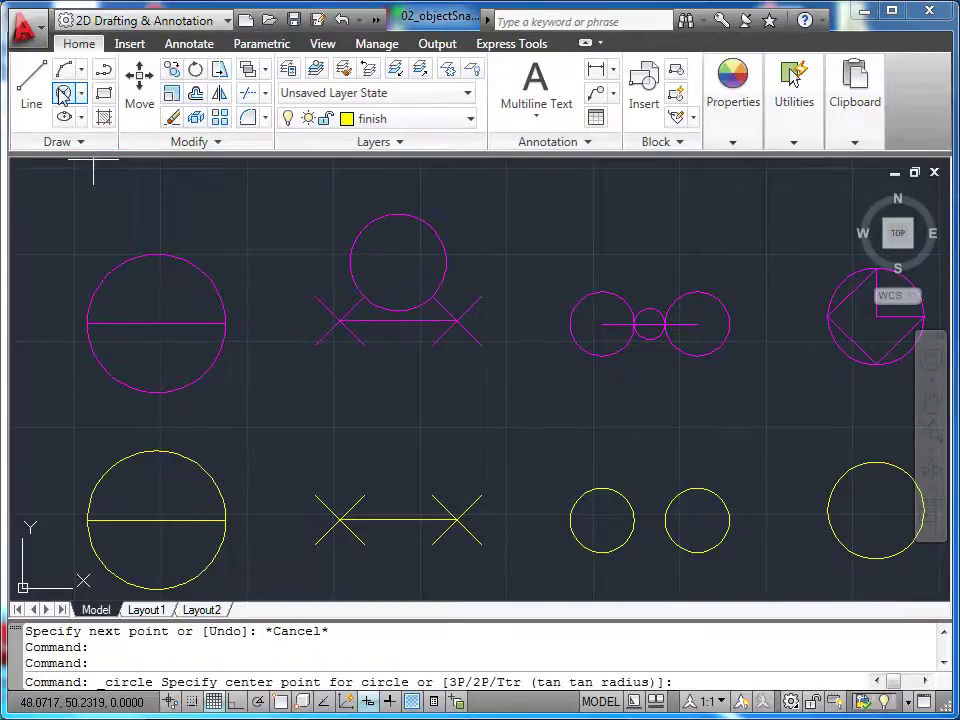
right_click(387, 390, "shift")
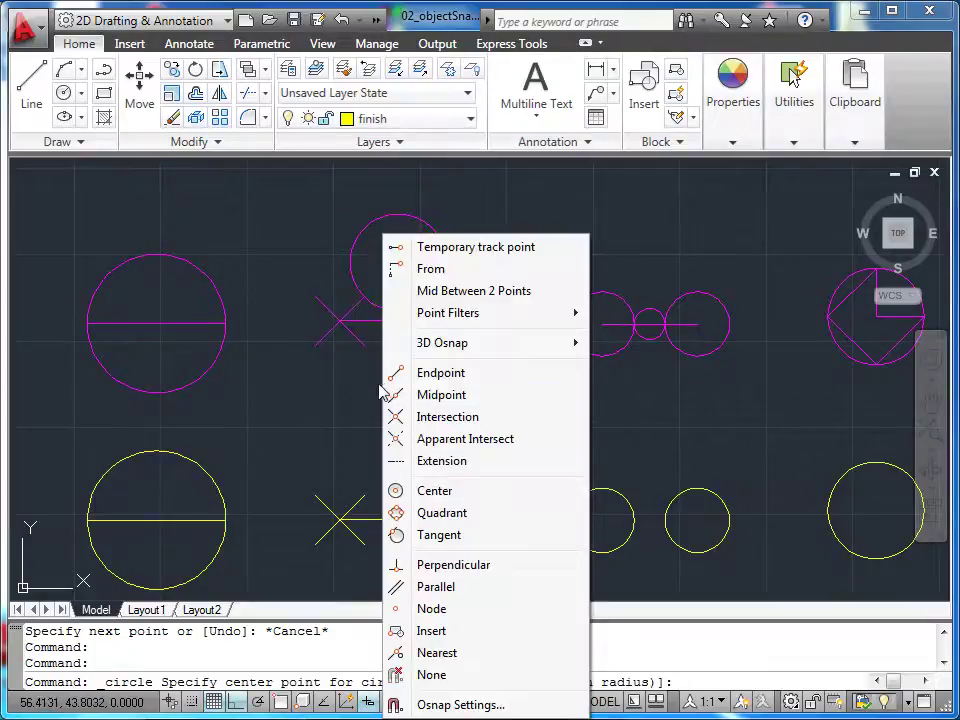
left_click(400, 416)
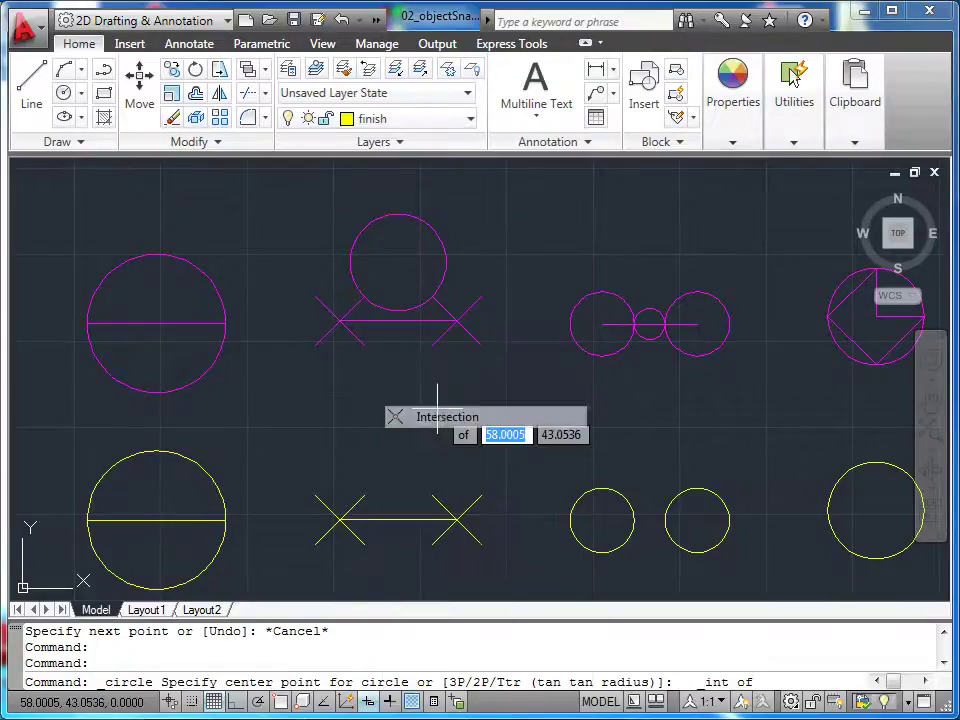
left_click(361, 493)
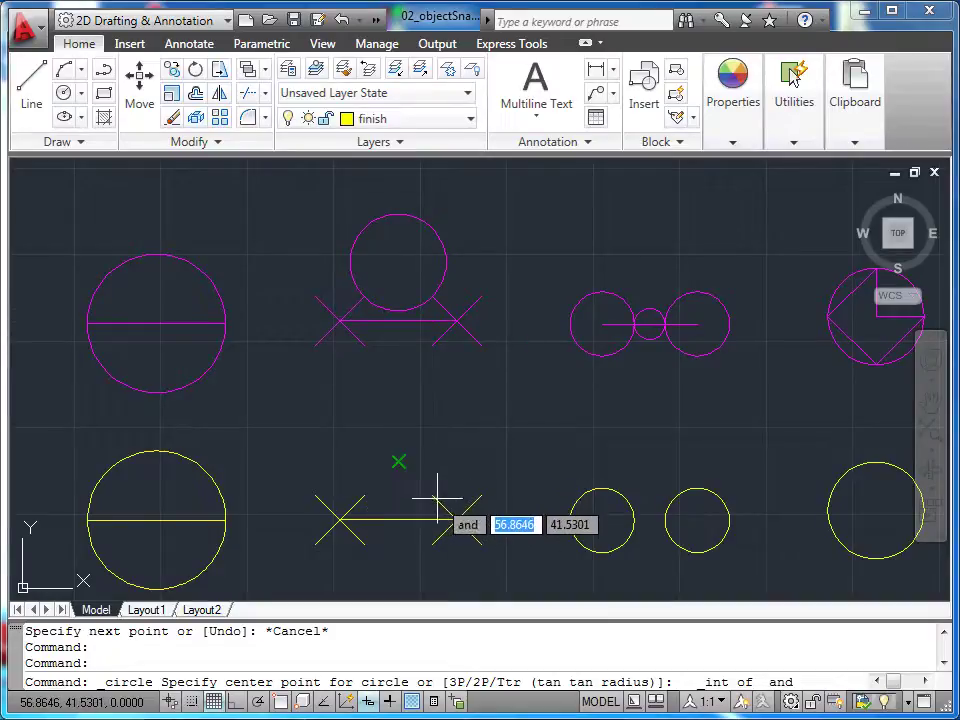
left_click(437, 497)
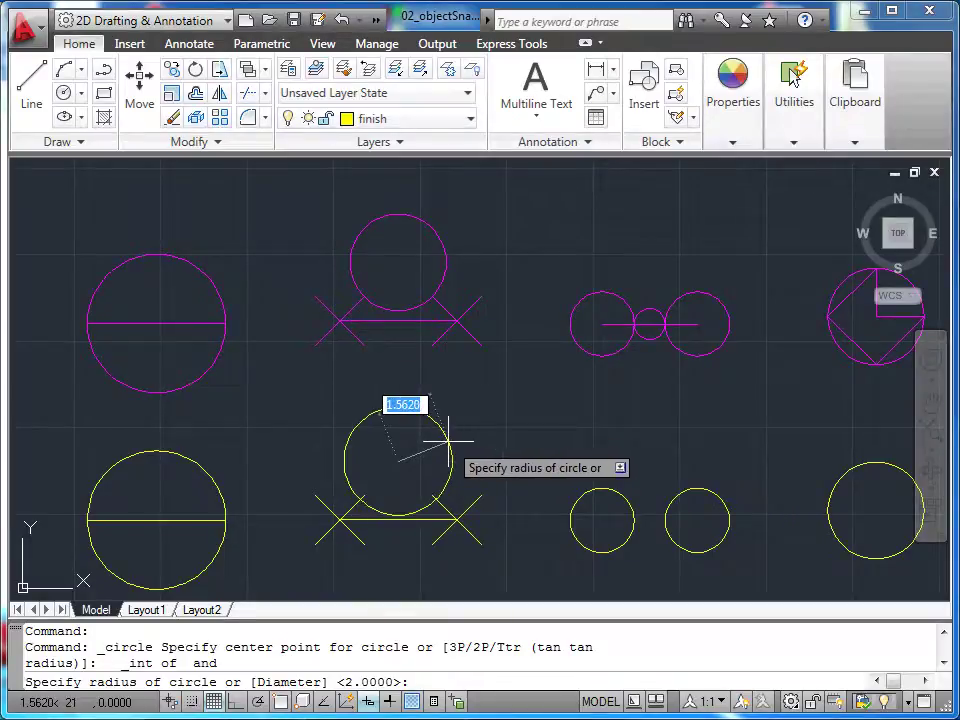
right_click(451, 446, "shift")
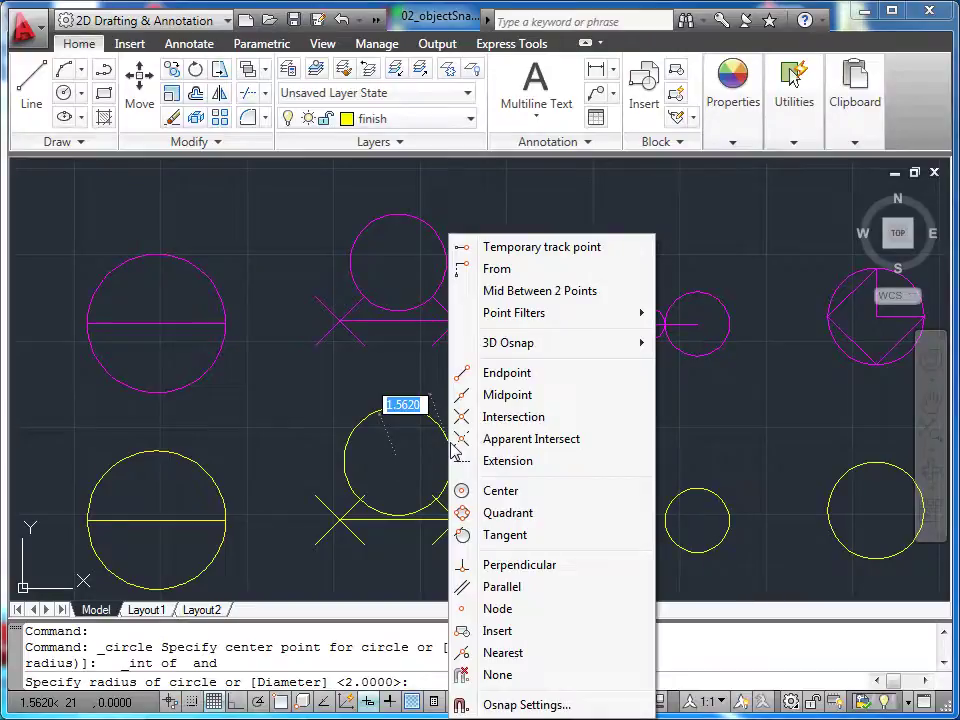
left_click(505, 372)
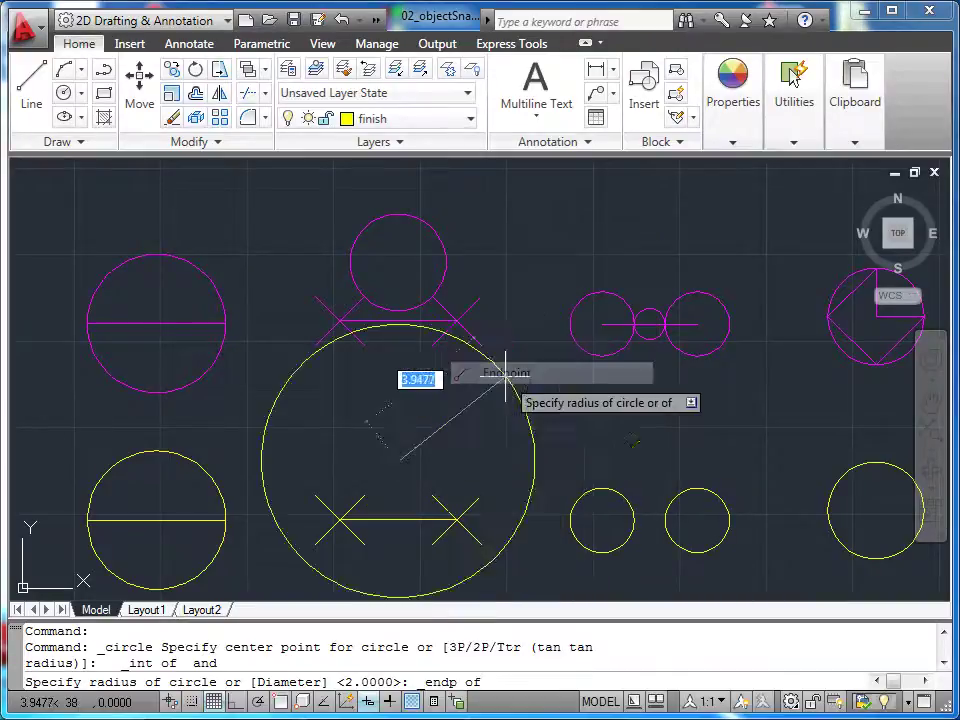
left_click(432, 495)
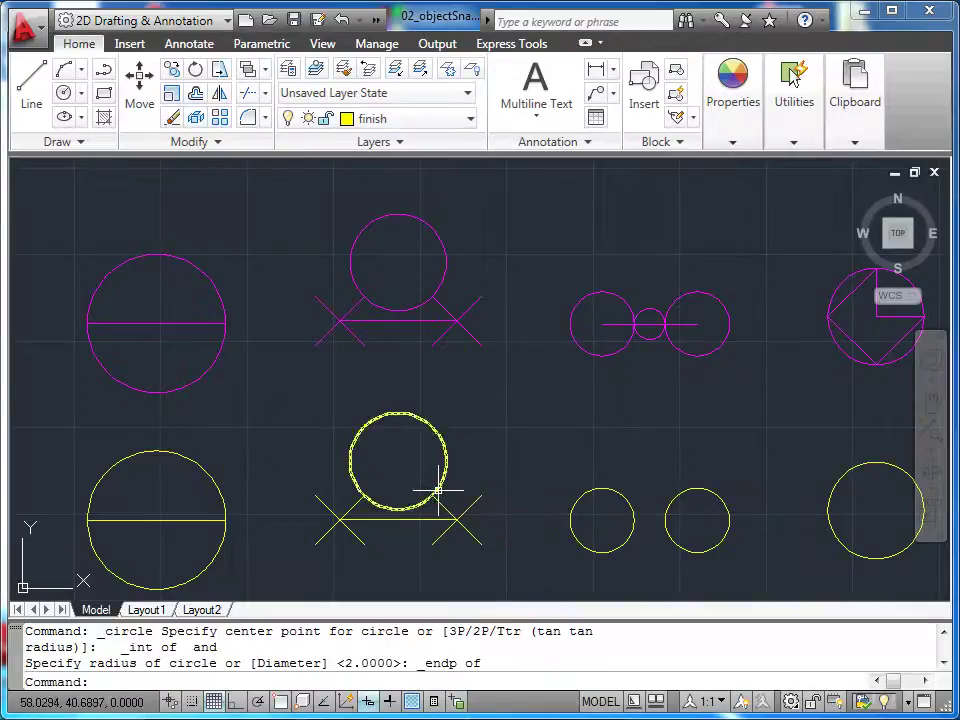
middle_click_drag(645, 431, 506, 388)
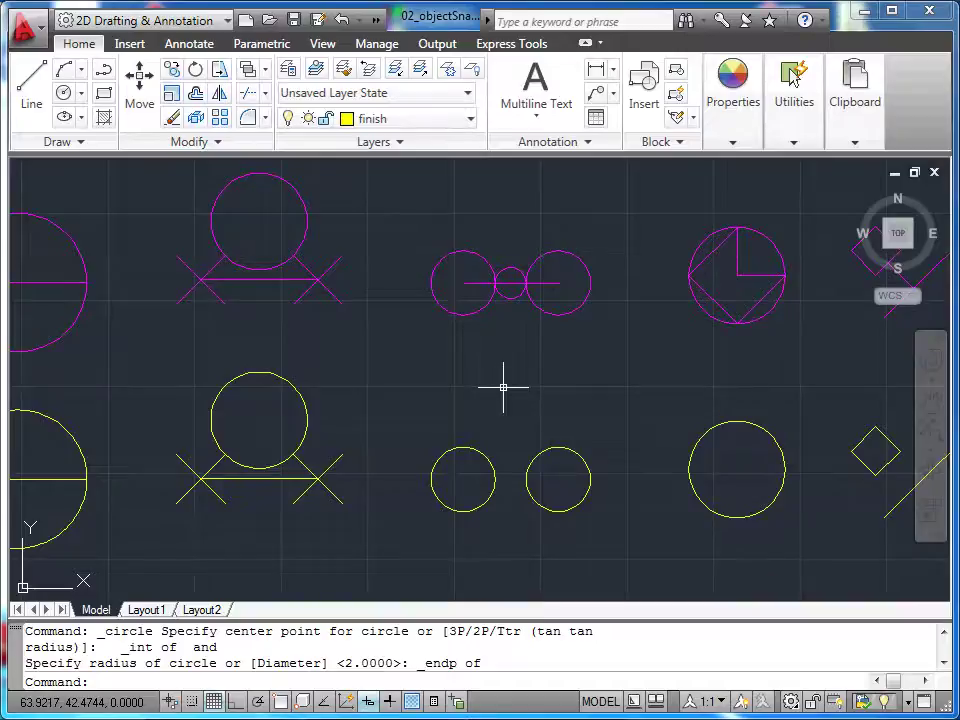
Draw a line from the left circle's centre to the right circle's centre using Center snaps
left_click(29, 95)
right_click(467, 350, "shift")
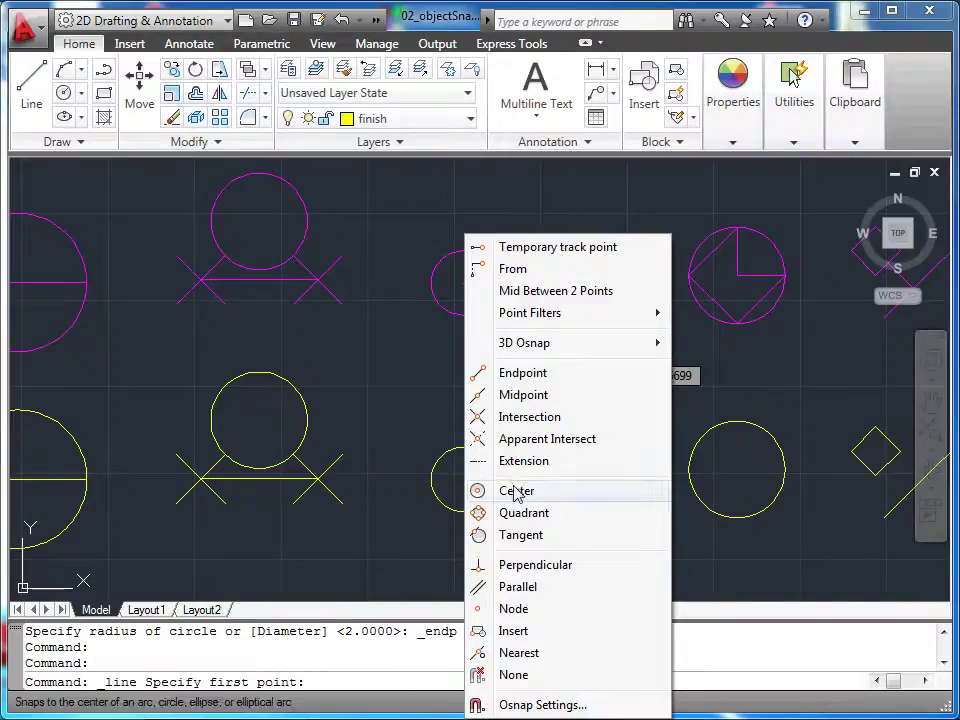
left_click(519, 490)
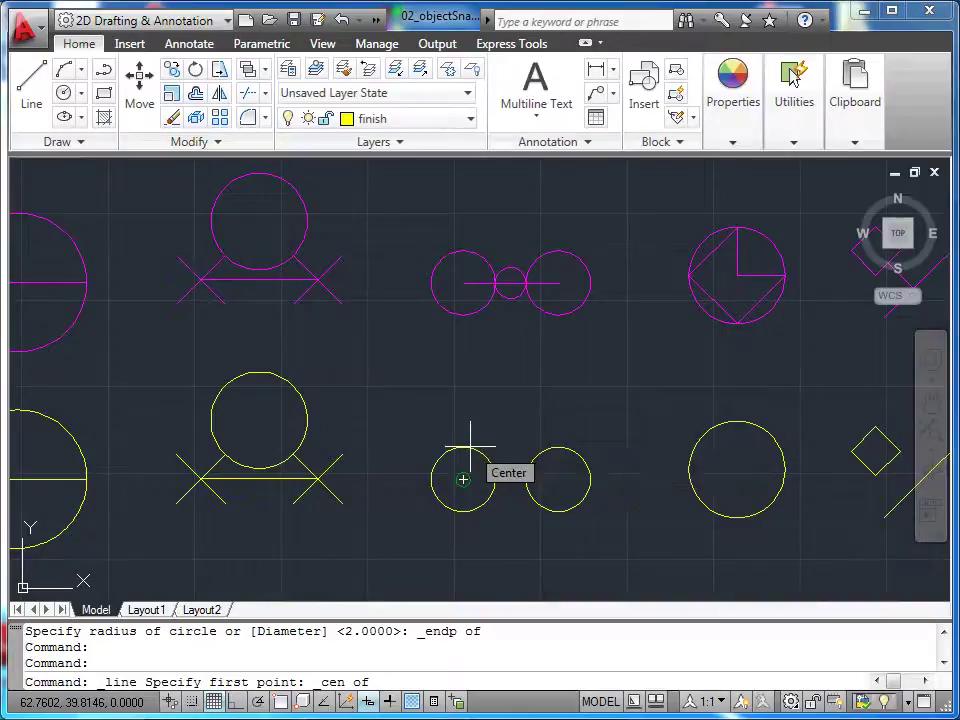
left_click(470, 447)
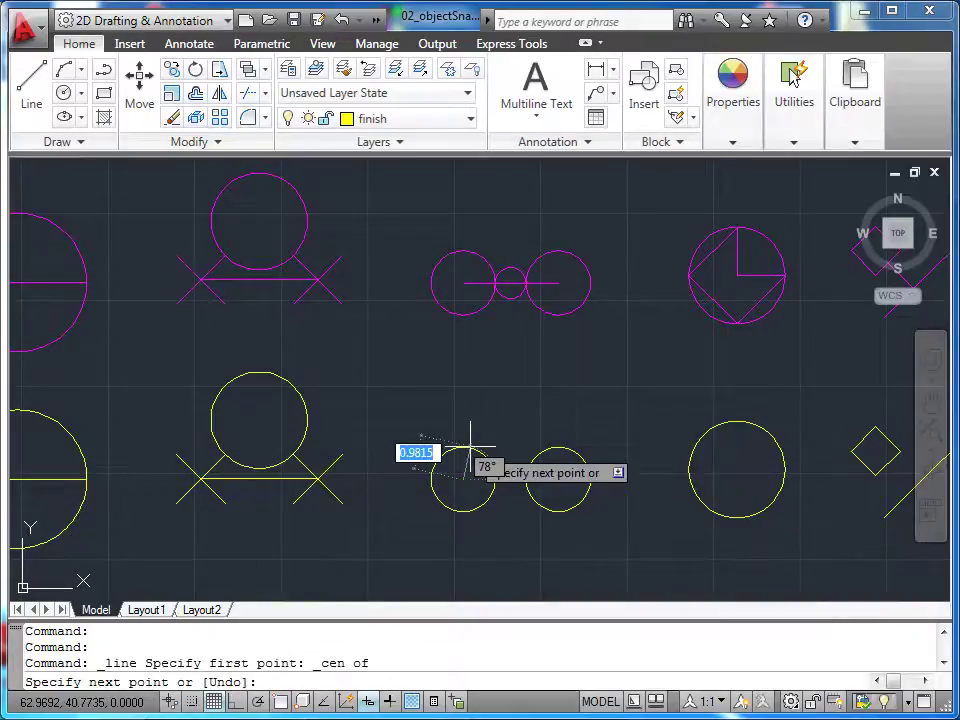
right_click(563, 460, "shift")
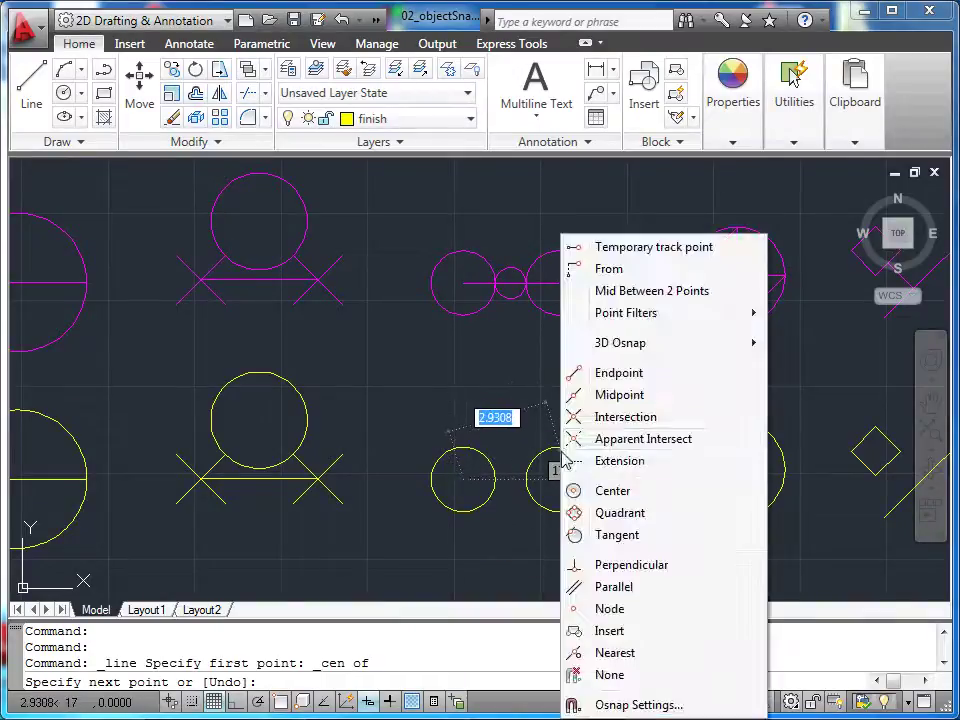
left_click(580, 491)
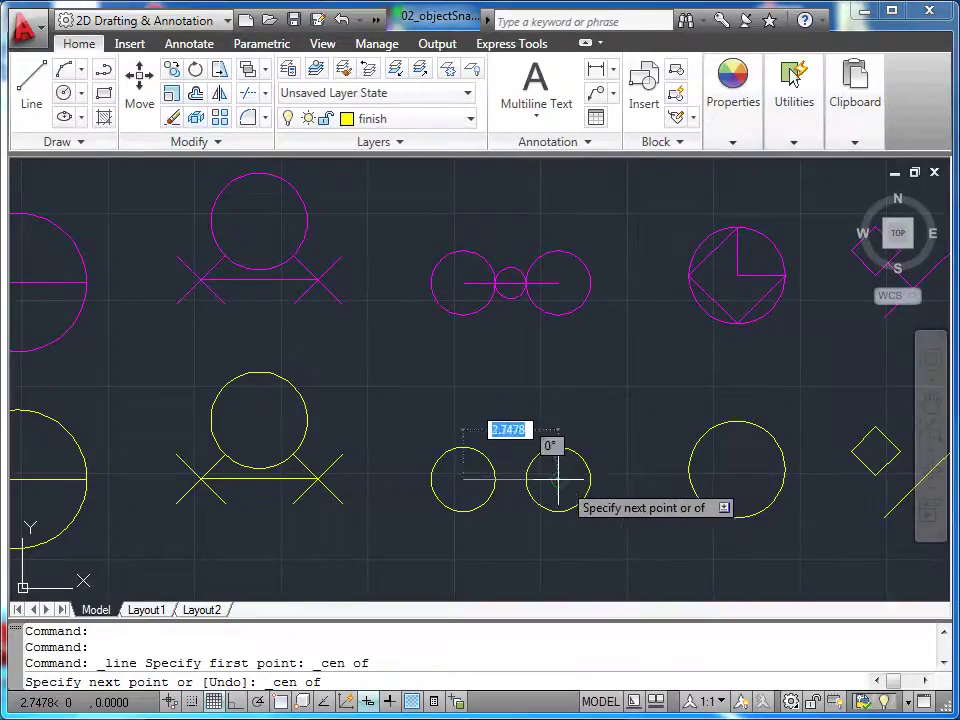
left_click(557, 482)
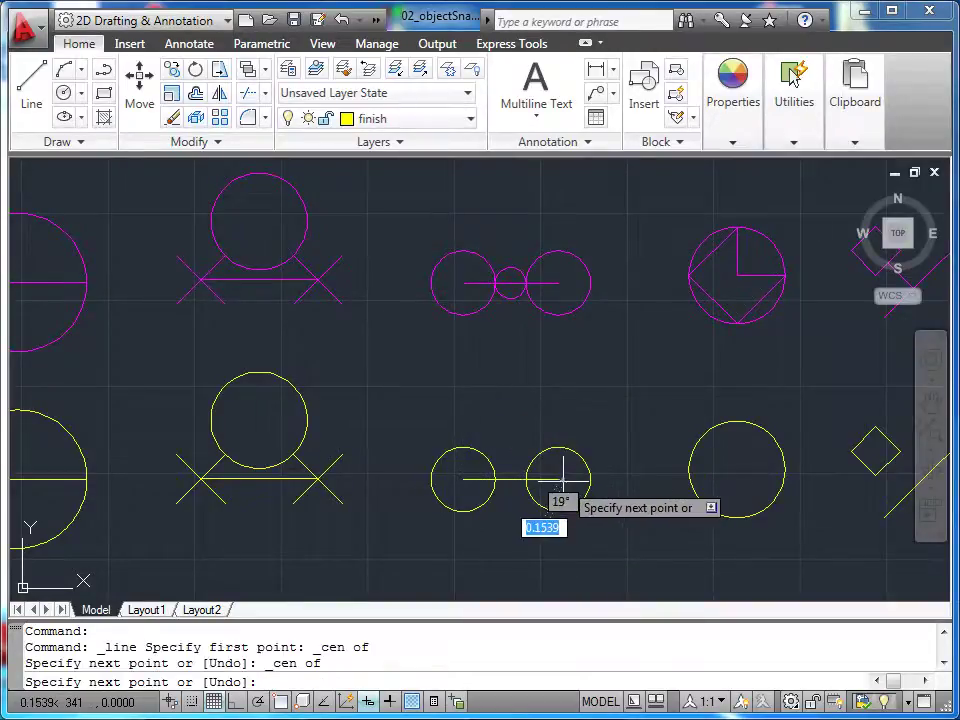
key("Escape")
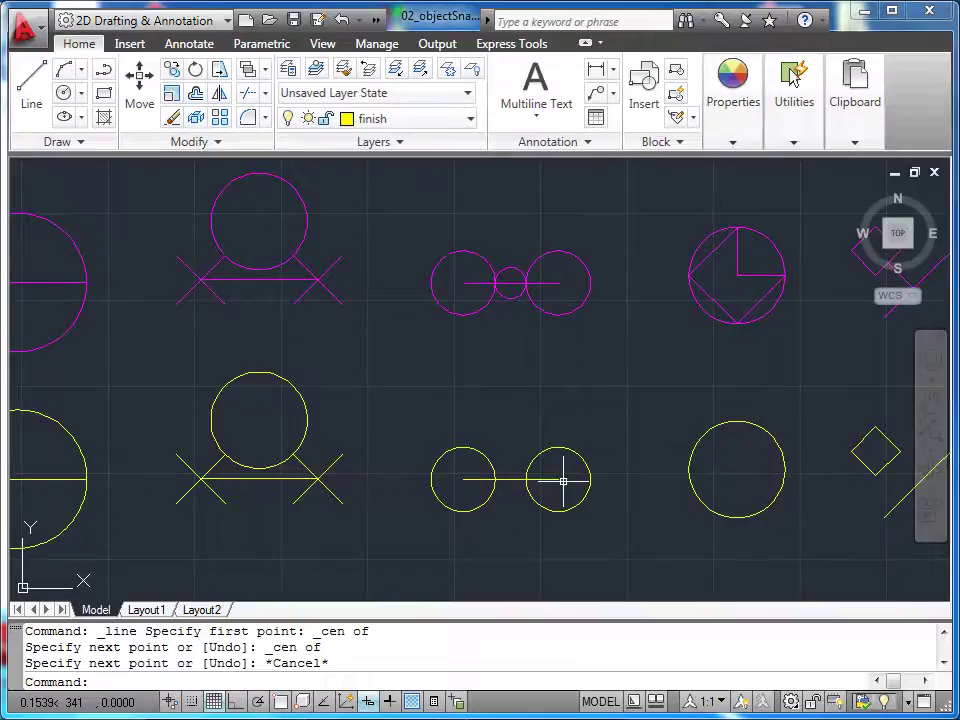
Draw a small circle centred at the line's midpoint with its radius snapped to the circles' intersection
left_click(64, 92)
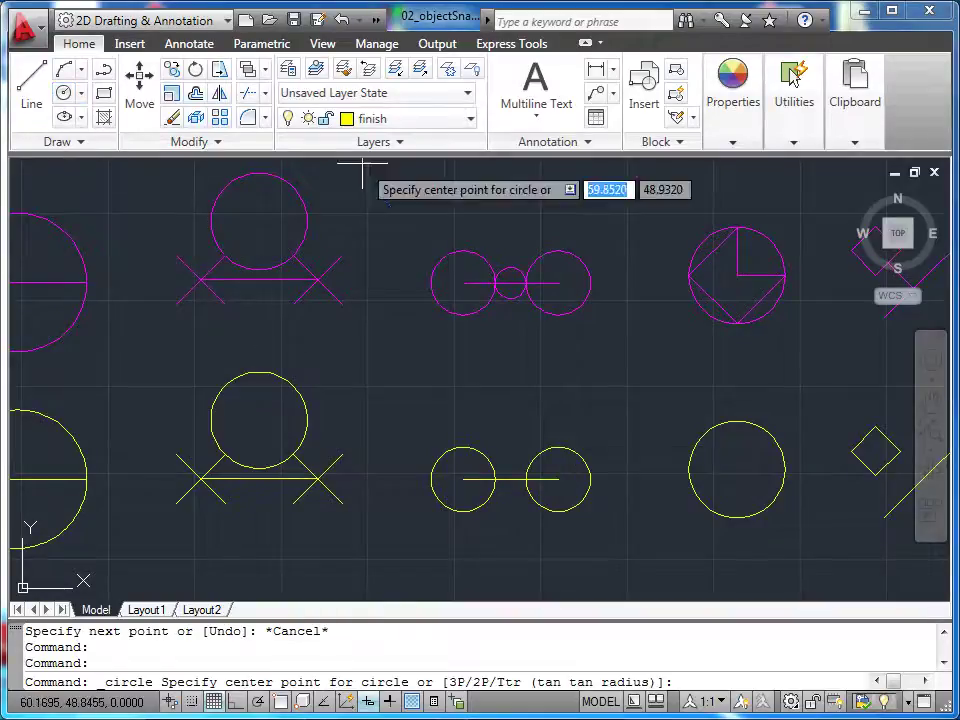
right_click(475, 362, "shift")
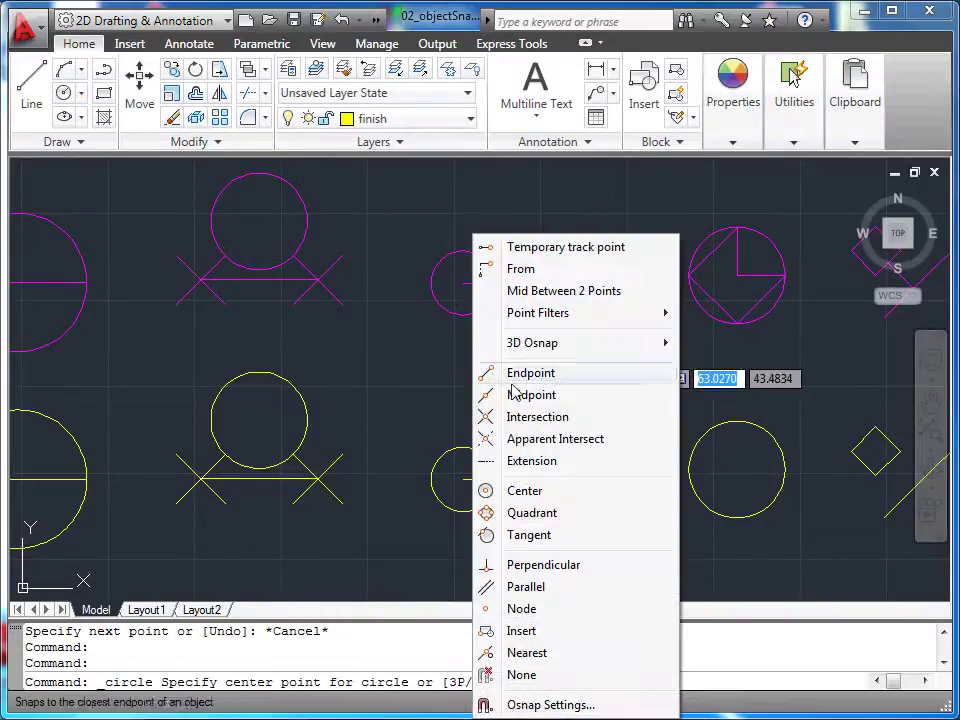
left_click(512, 393)
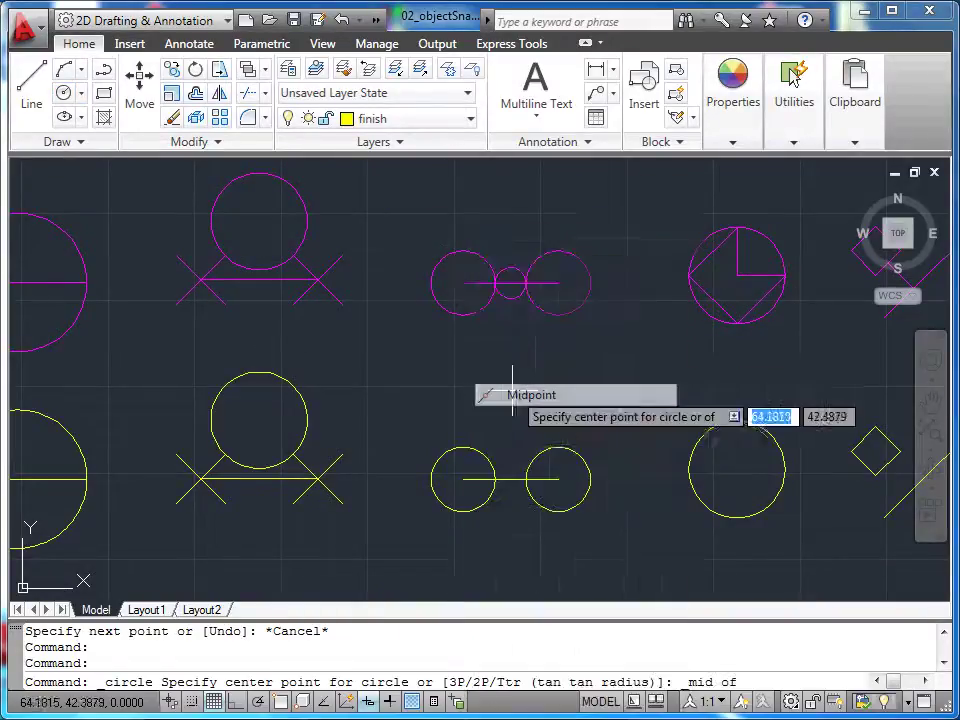
left_click(511, 479)
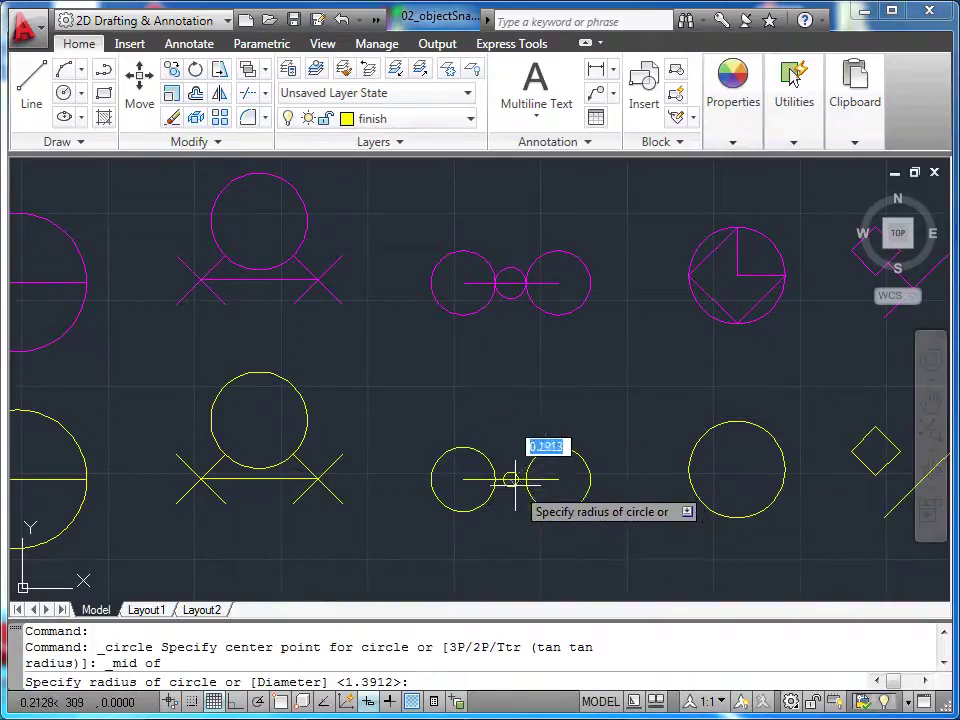
right_click(514, 439, "shift")
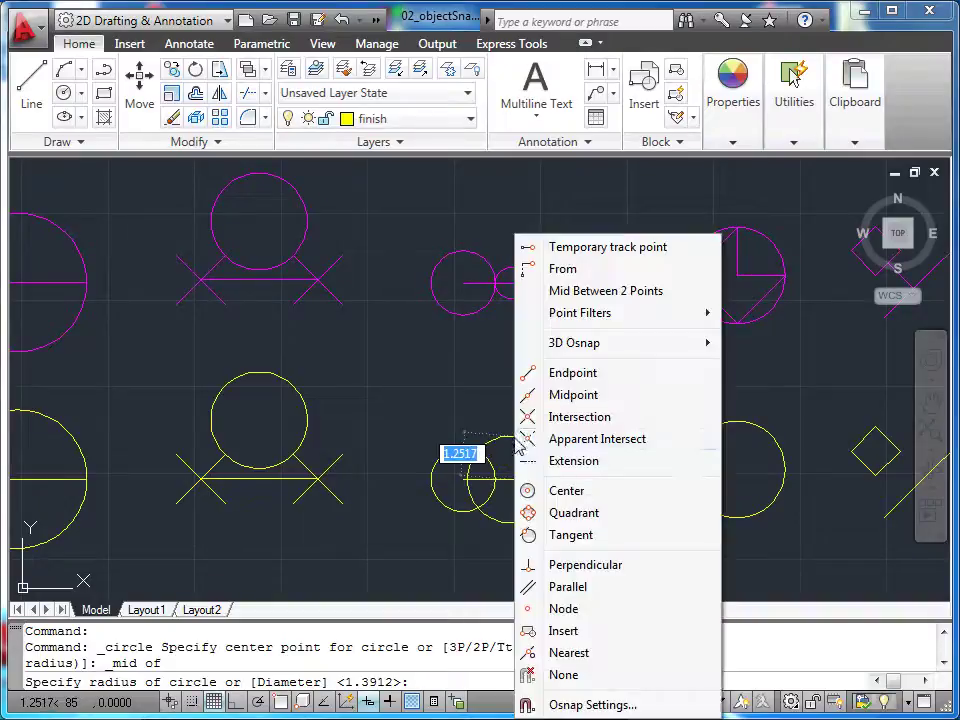
left_click(552, 427)
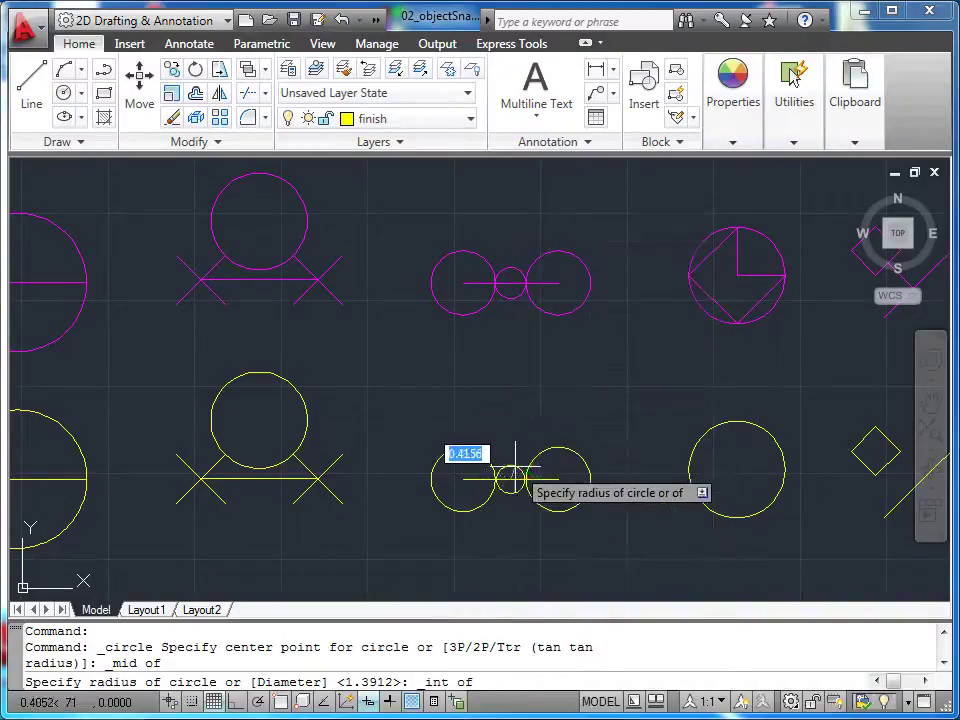
left_click(522, 477)
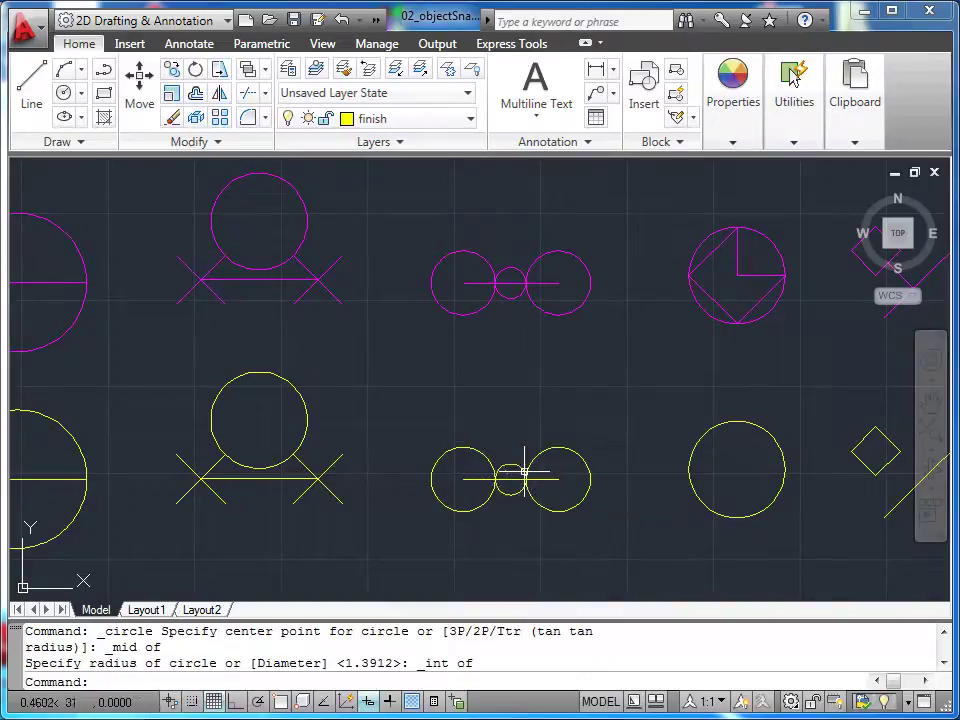
mouse_move(633, 459)
middle_mouse_down()
mouse_move(366, 431)
mouse_move(276, 457)
middle_mouse_up()
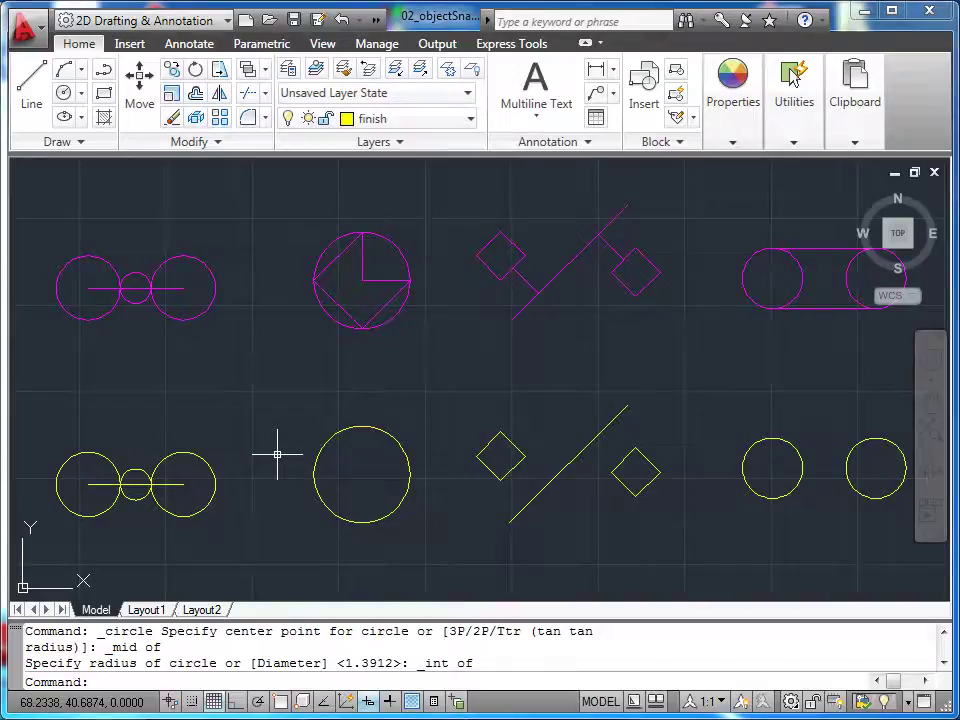
Draw lines through the circle's top, left, bottom and right quadrants using Quadrant snaps
left_click(336, 430)
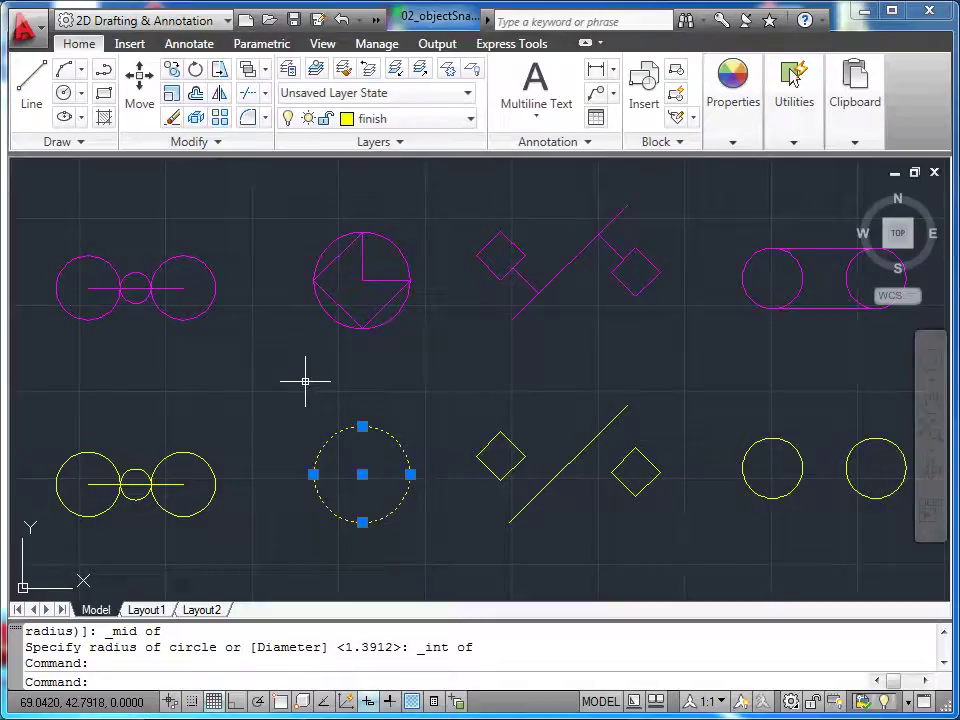
key("Escape")
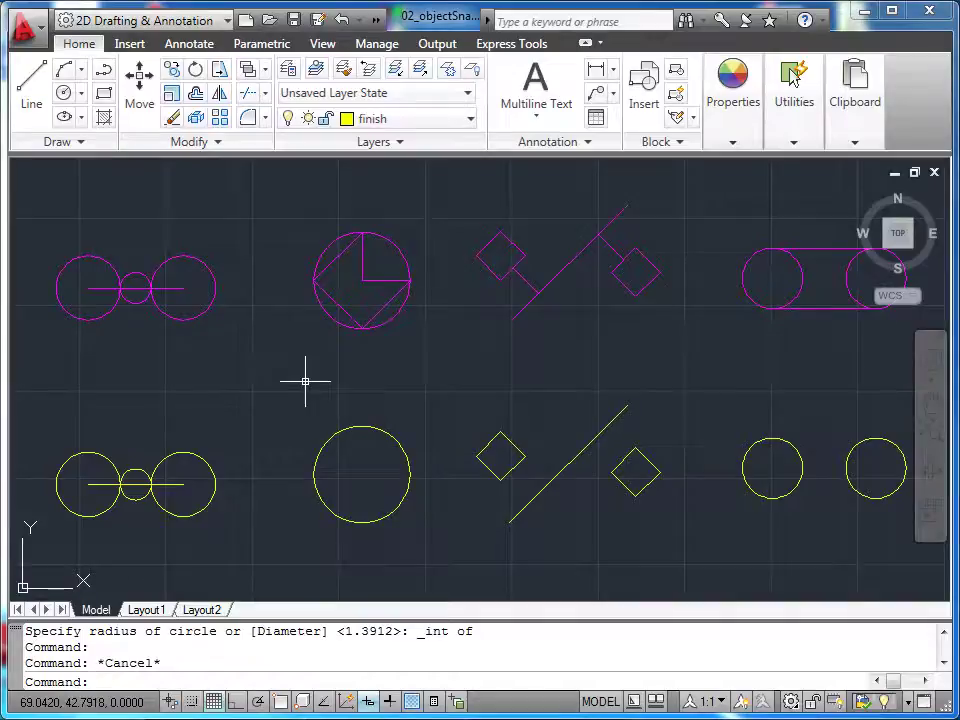
left_click(36, 104)
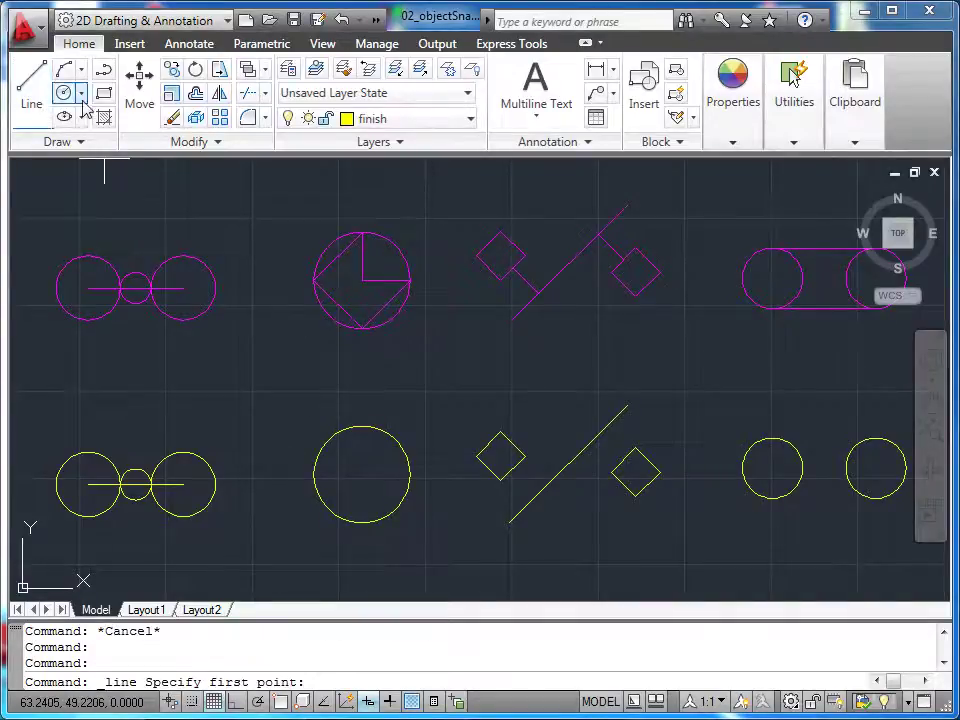
right_click(316, 368, "shift")
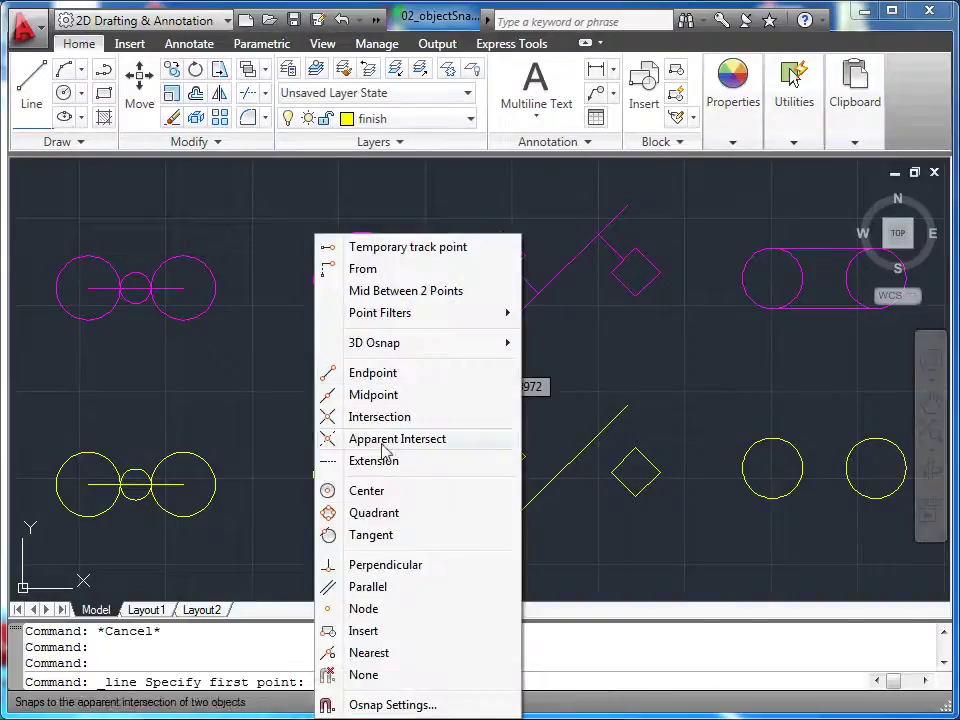
left_click(382, 512)
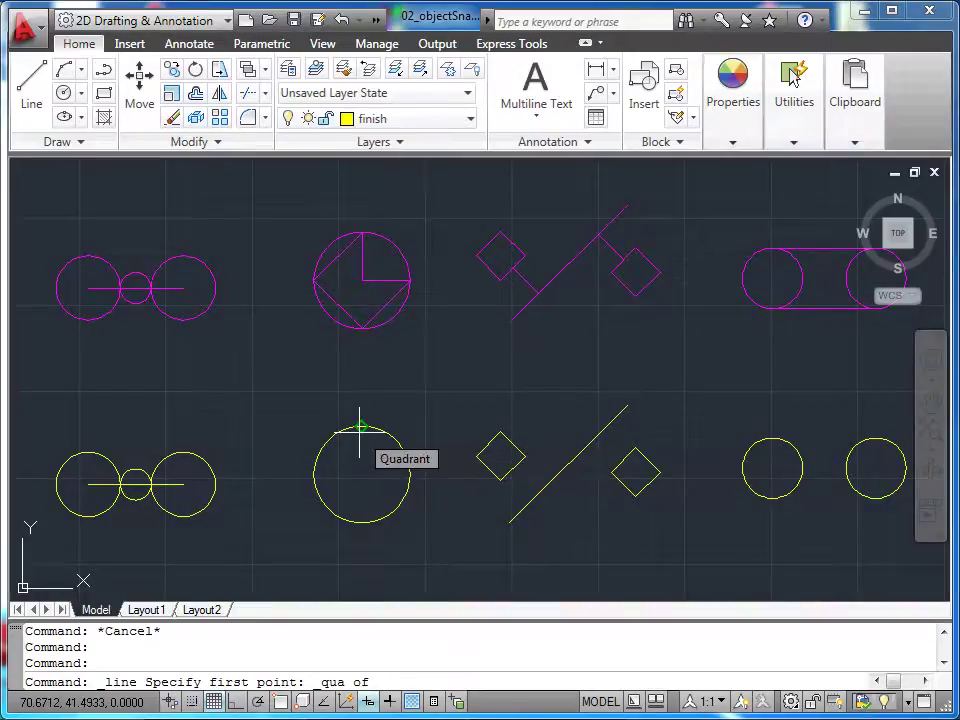
left_click(360, 428)
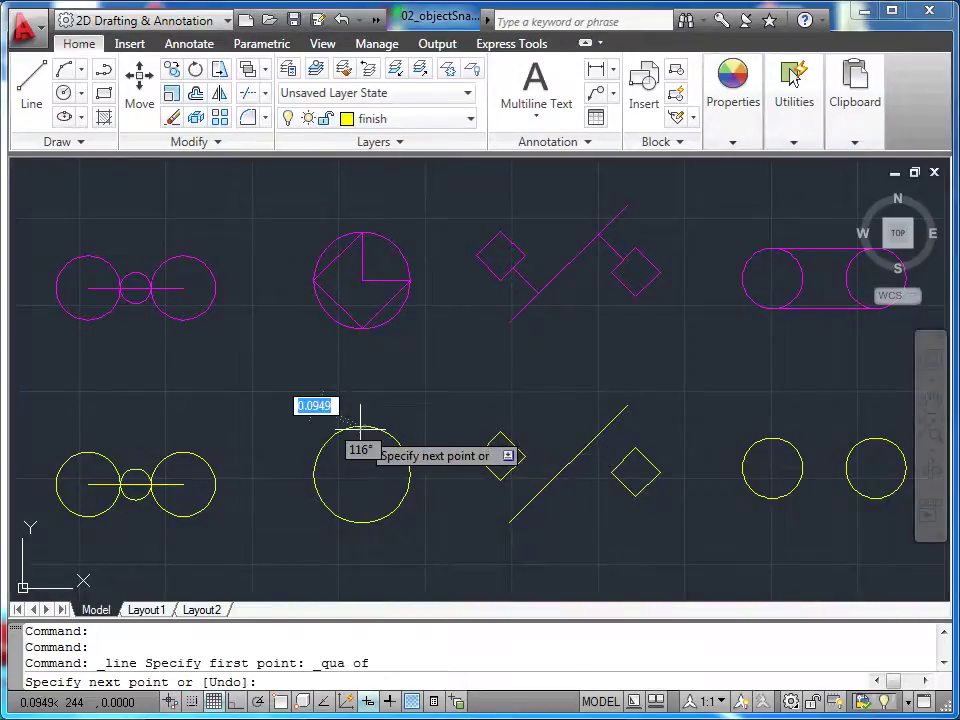
right_click(360, 417, "shift")
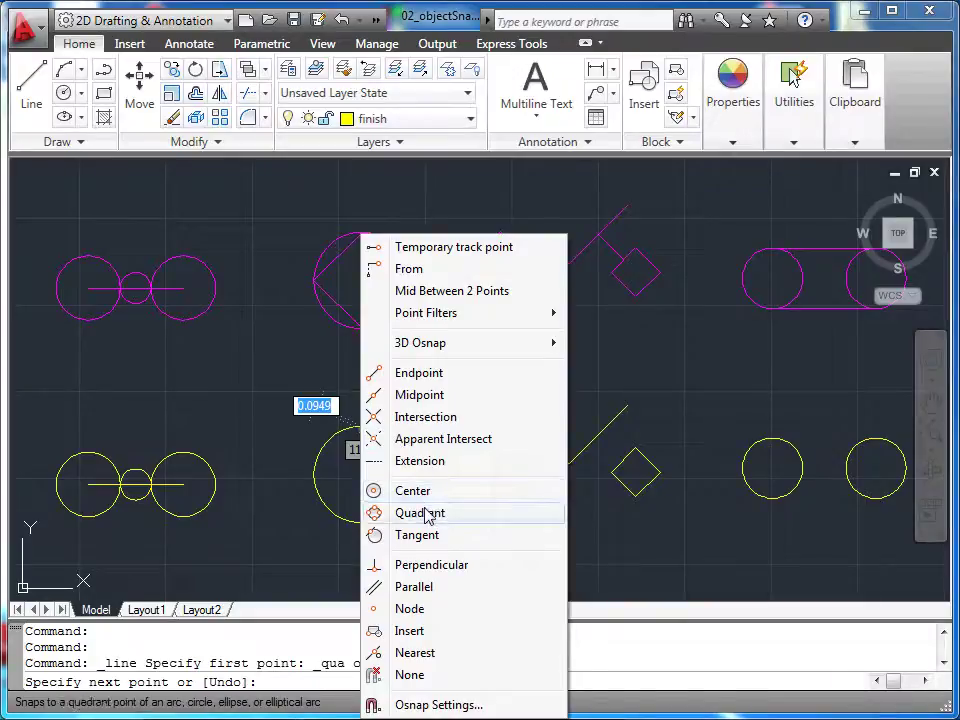
left_click(428, 510)
left_click(313, 475)
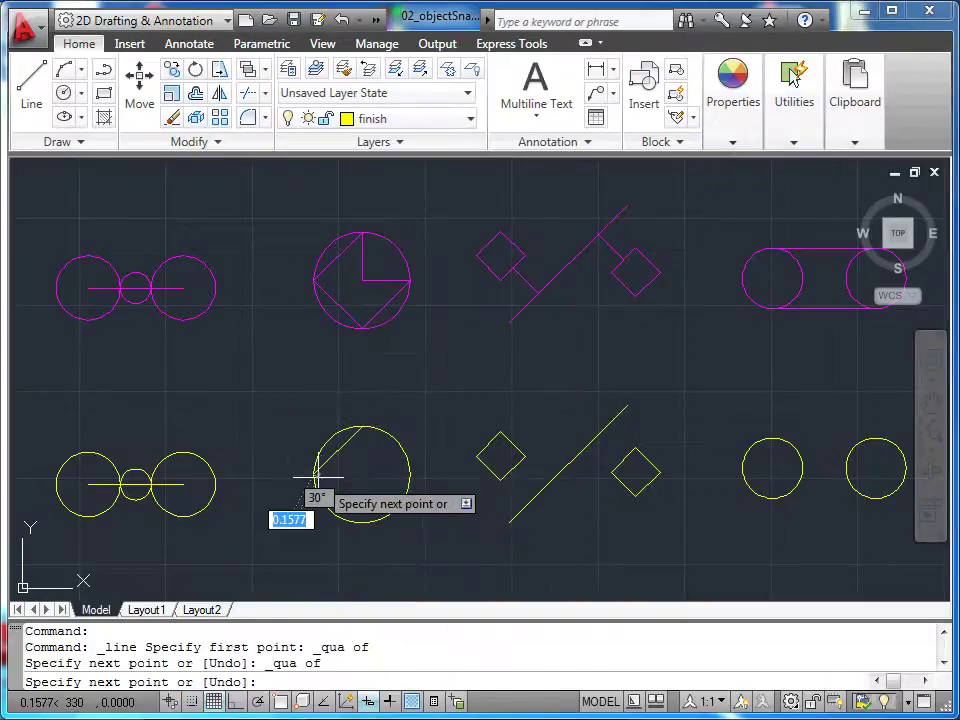
right_click(316, 488, "shift")
left_click(398, 285)
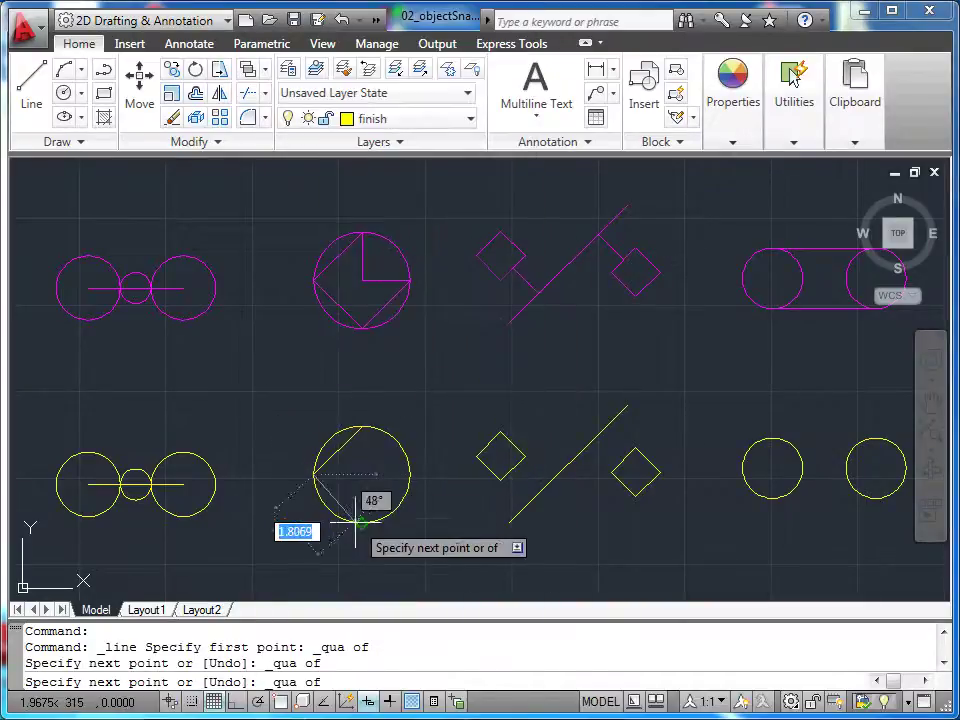
left_click(361, 520)
right_click(362, 532, "shift")
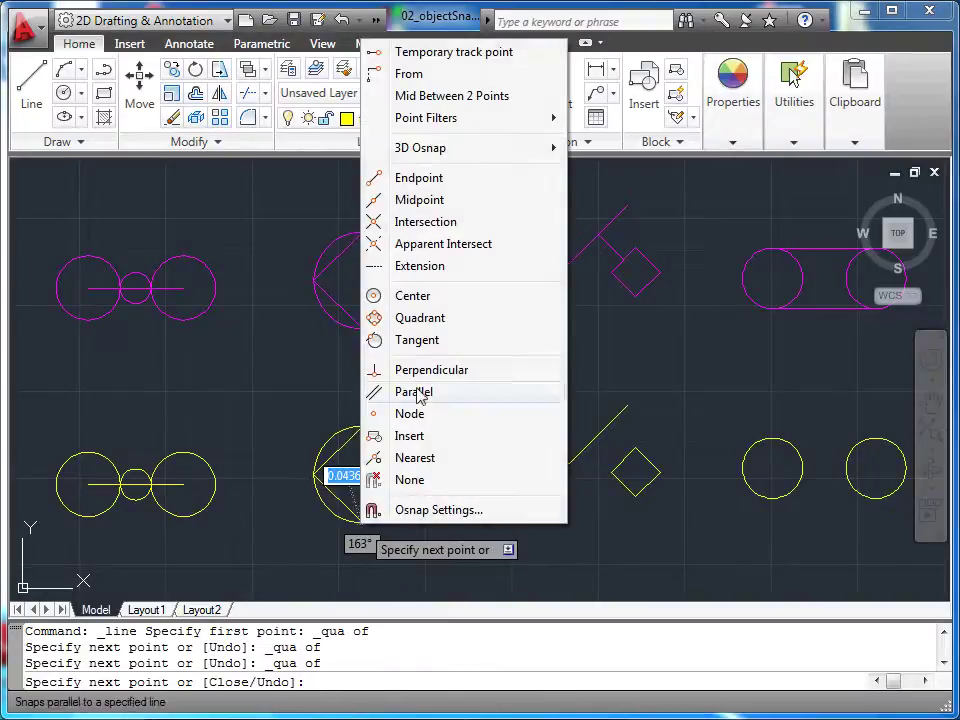
left_click(420, 318)
left_click(407, 475)
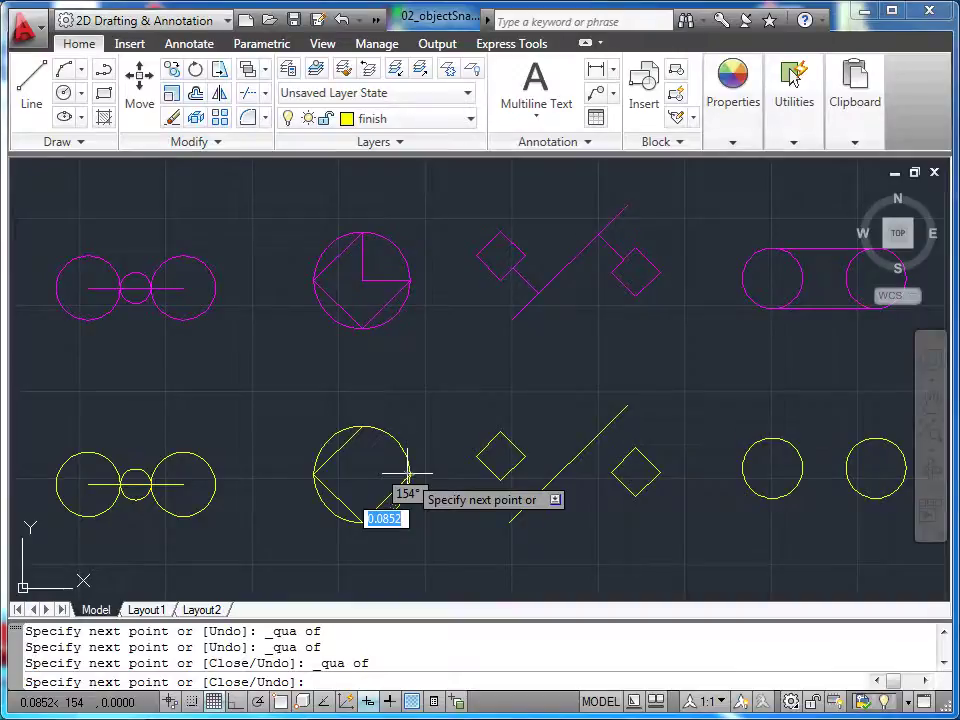
Continue the line to the circle's centre, then close it back to the top quadrant
right_click(420, 425, "shift")
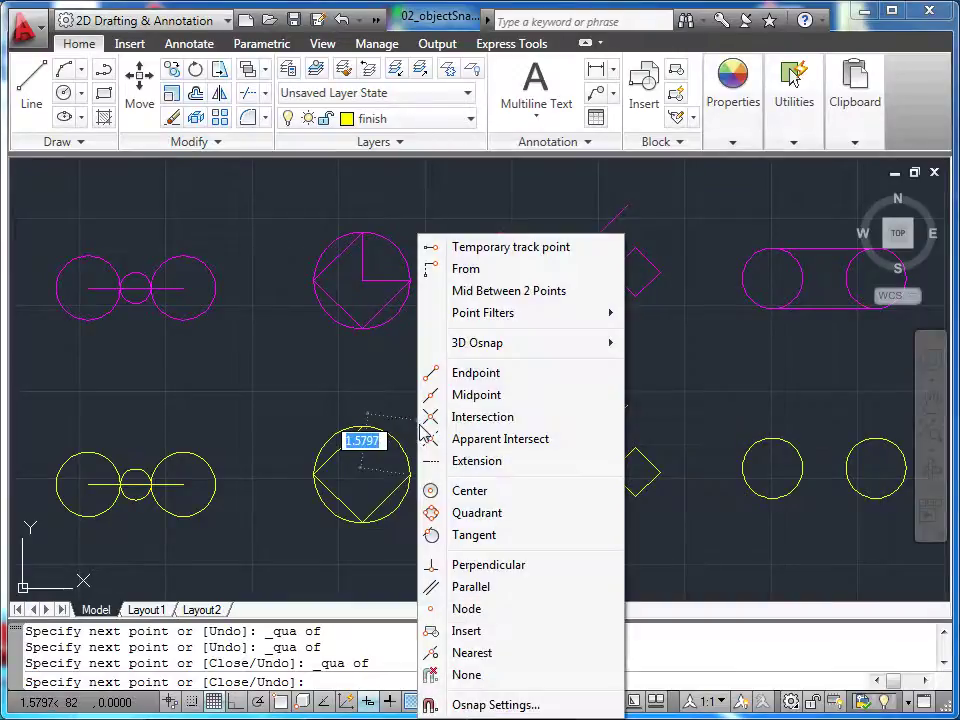
left_click(468, 491)
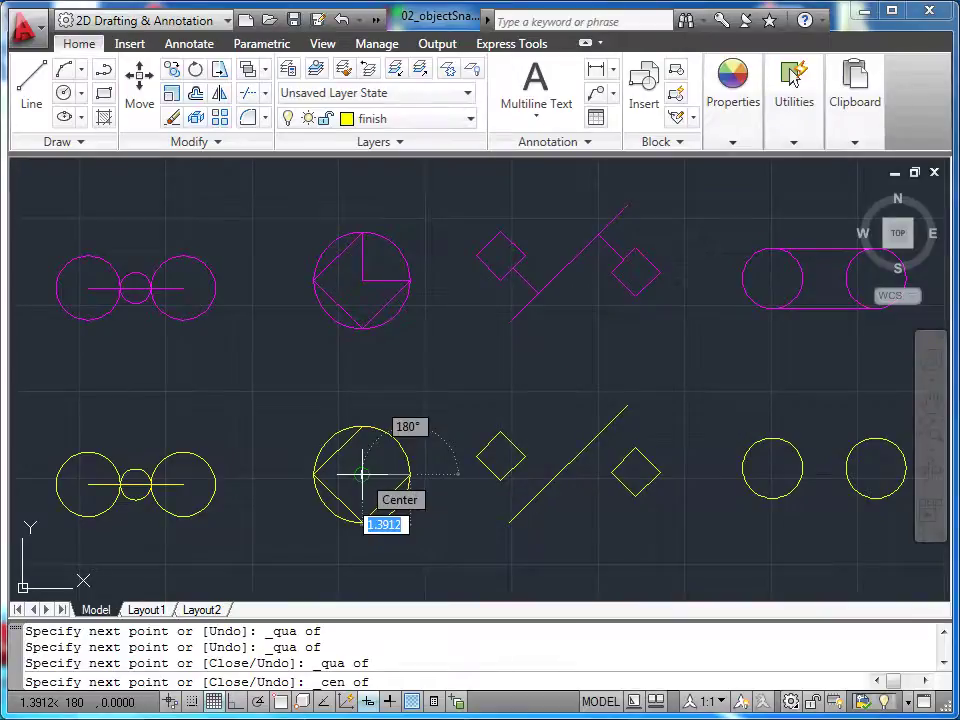
left_click(362, 476)
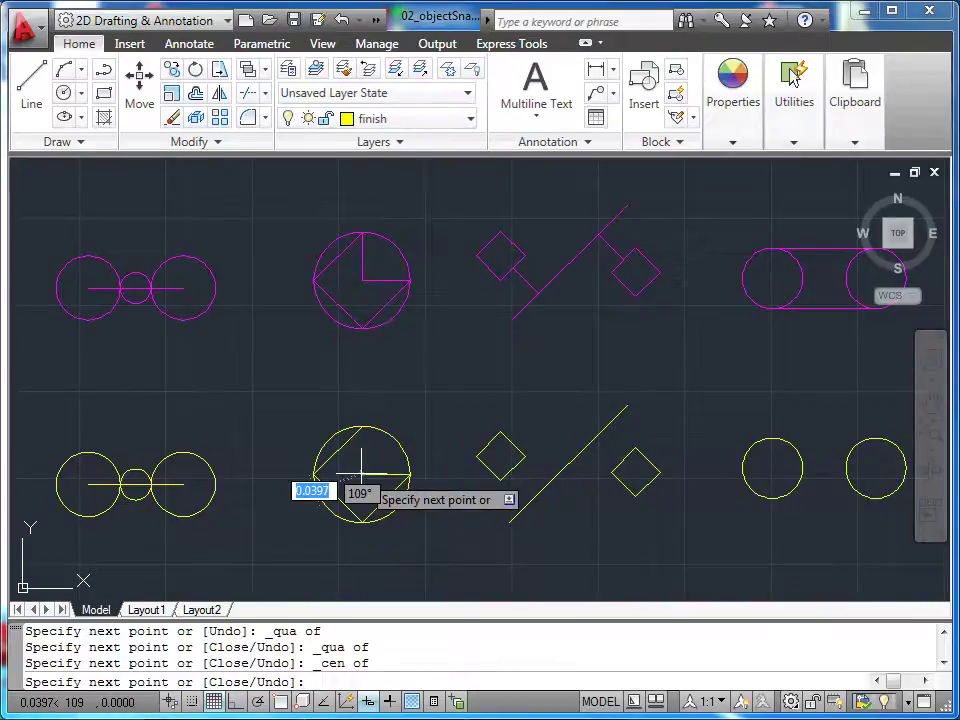
right_click(362, 476)
left_click(426, 303)
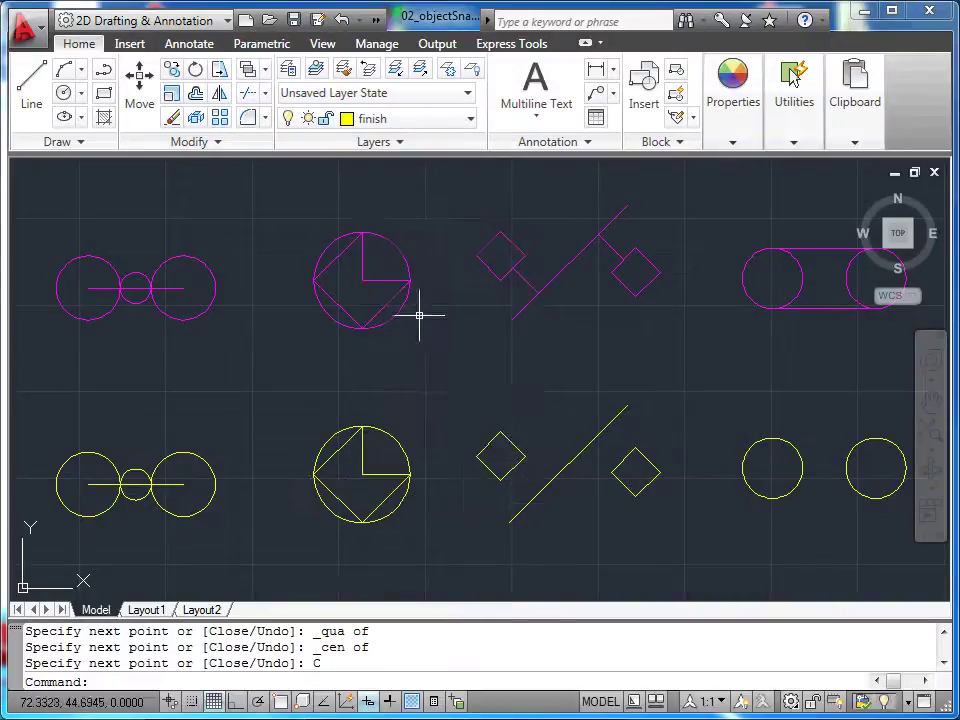
Draw a line from the left diamond's edge midpoint to a Perpendicular snap on the yellow diagonal
middle_click_drag(568, 390, 426, 390)
mouse_move(518, 388)
middle_mouse_down()
mouse_move(470, 393)
mouse_move(451, 409)
middle_mouse_up()
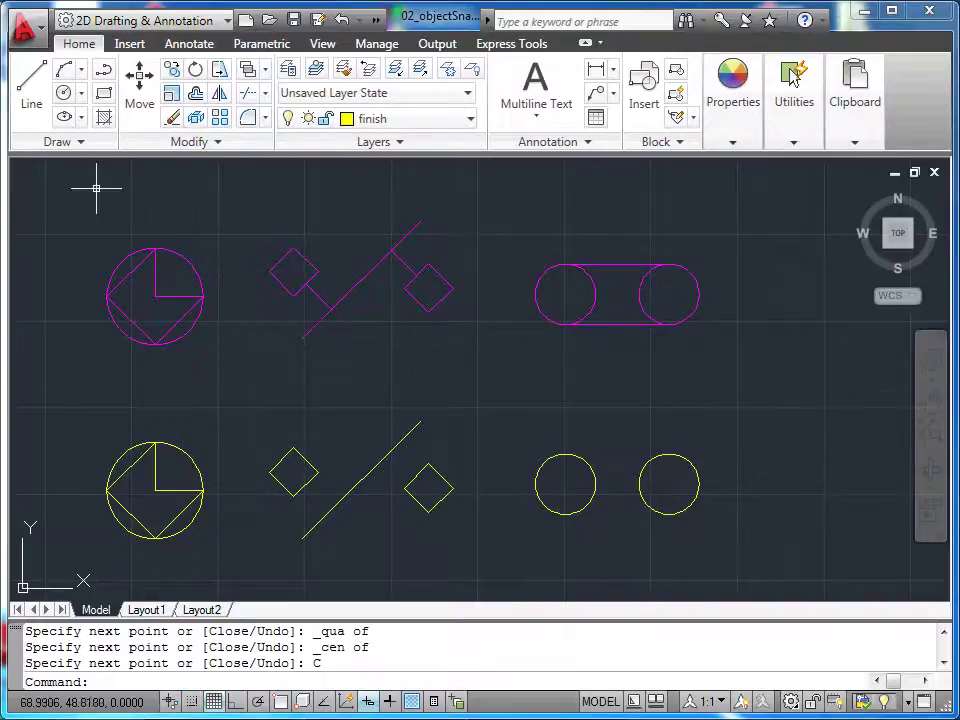
left_click(32, 92)
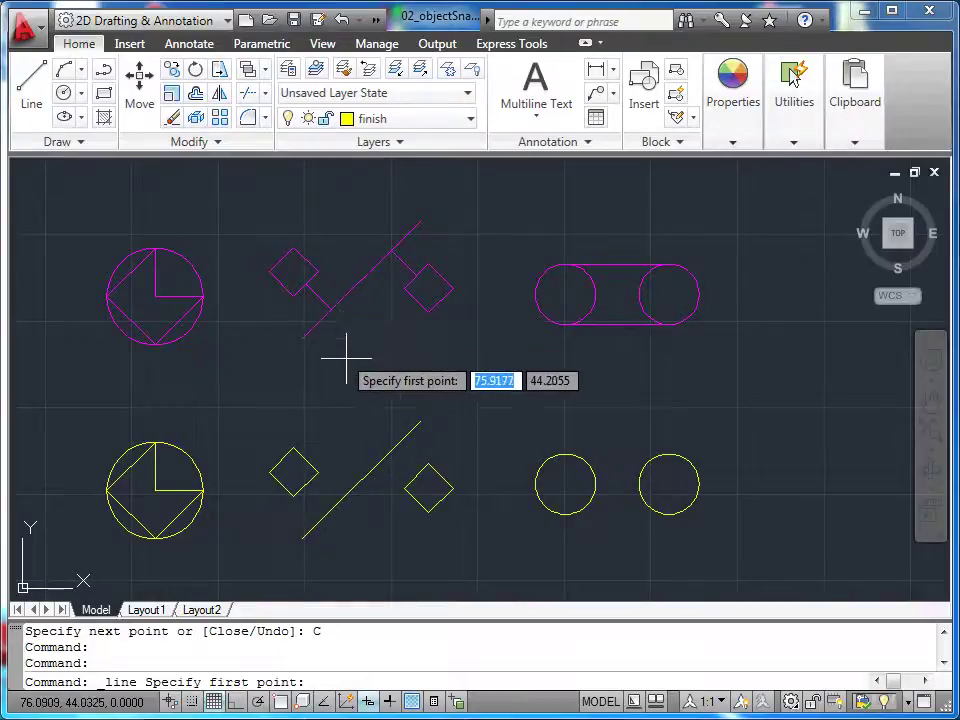
right_click(348, 370, "shift")
left_click(389, 394)
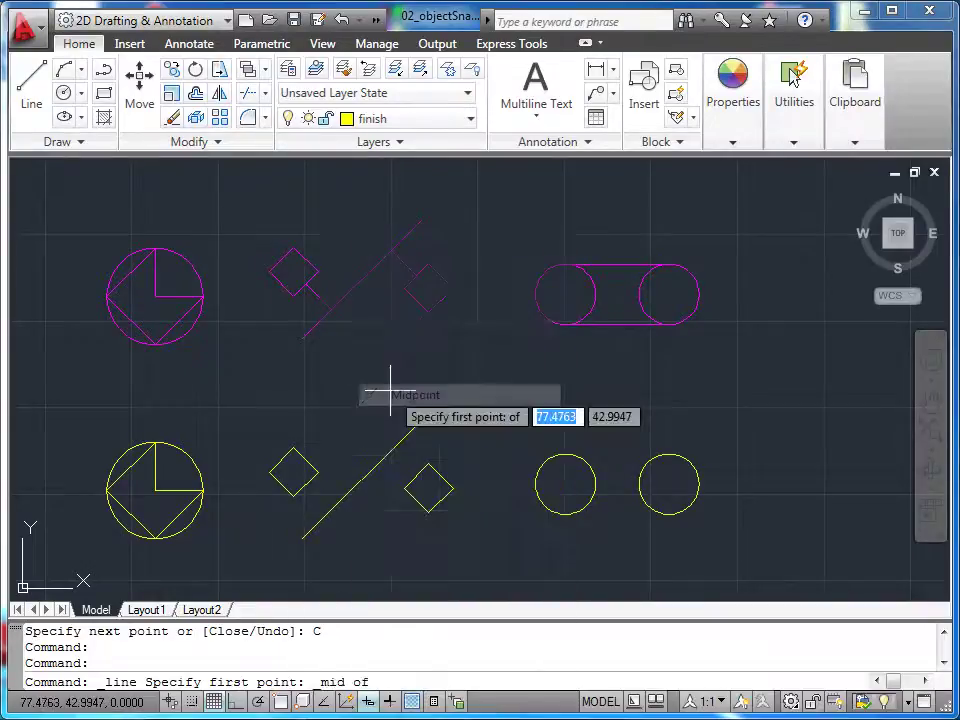
left_click(306, 486)
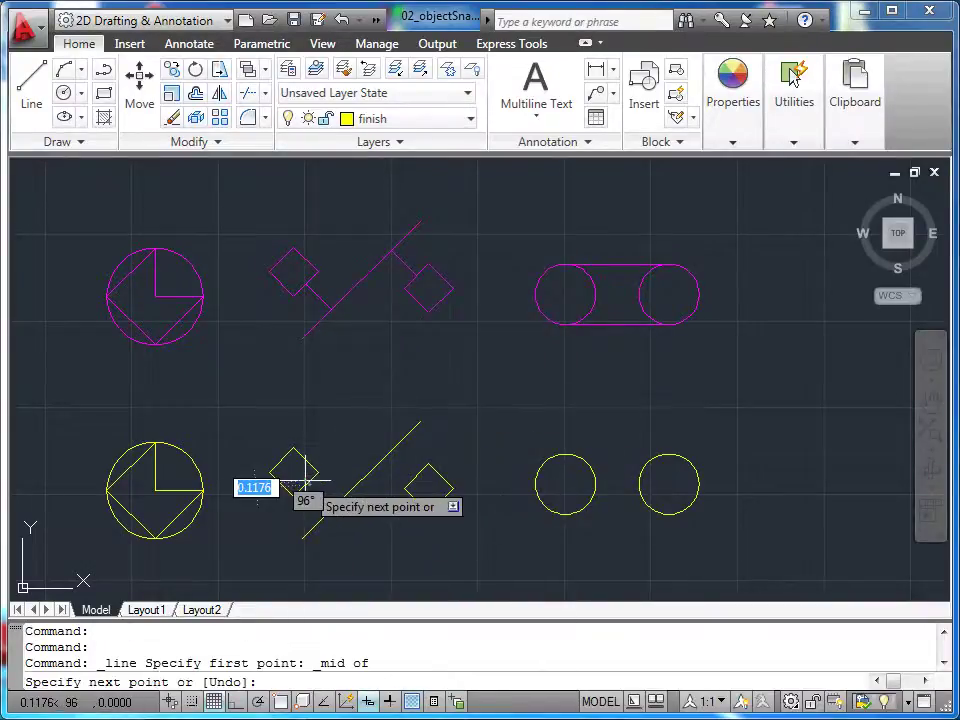
right_click(334, 505, "shift")
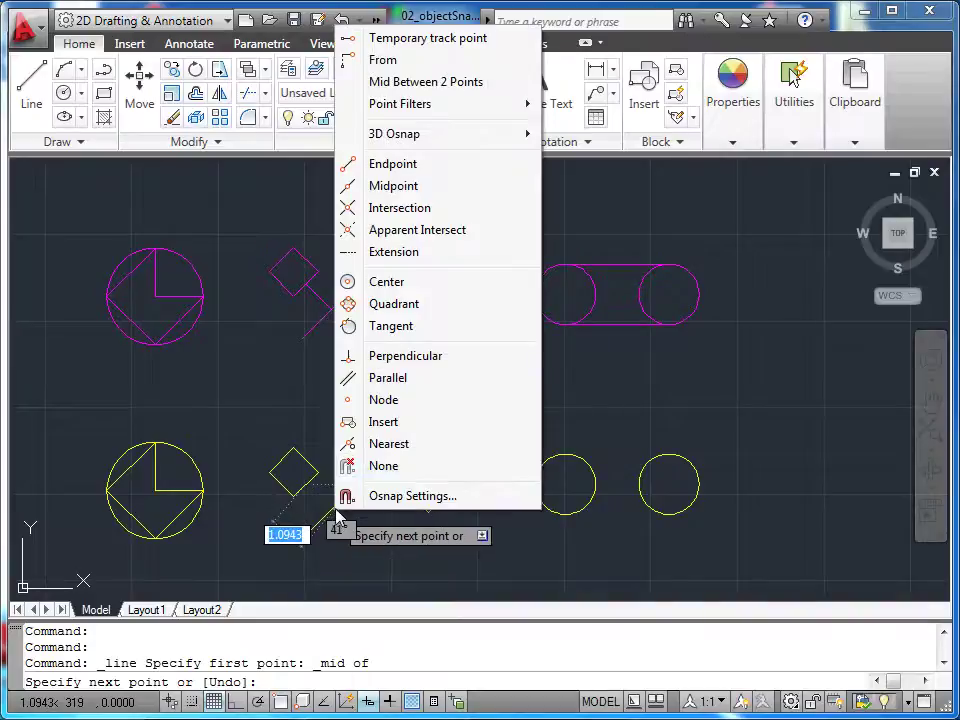
left_click(421, 362)
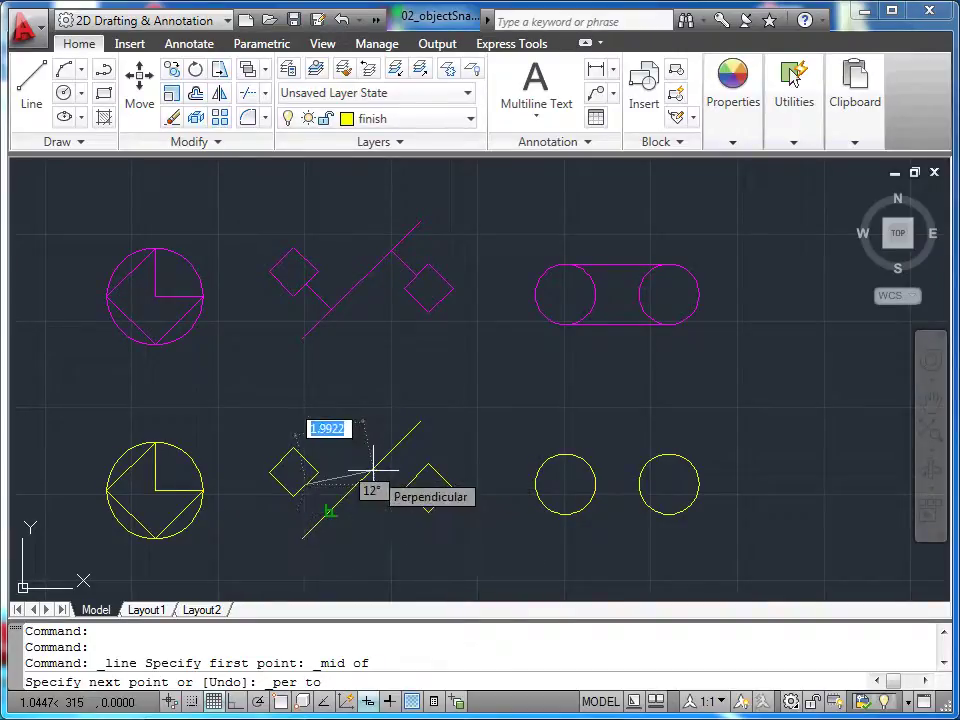
left_click(333, 513)
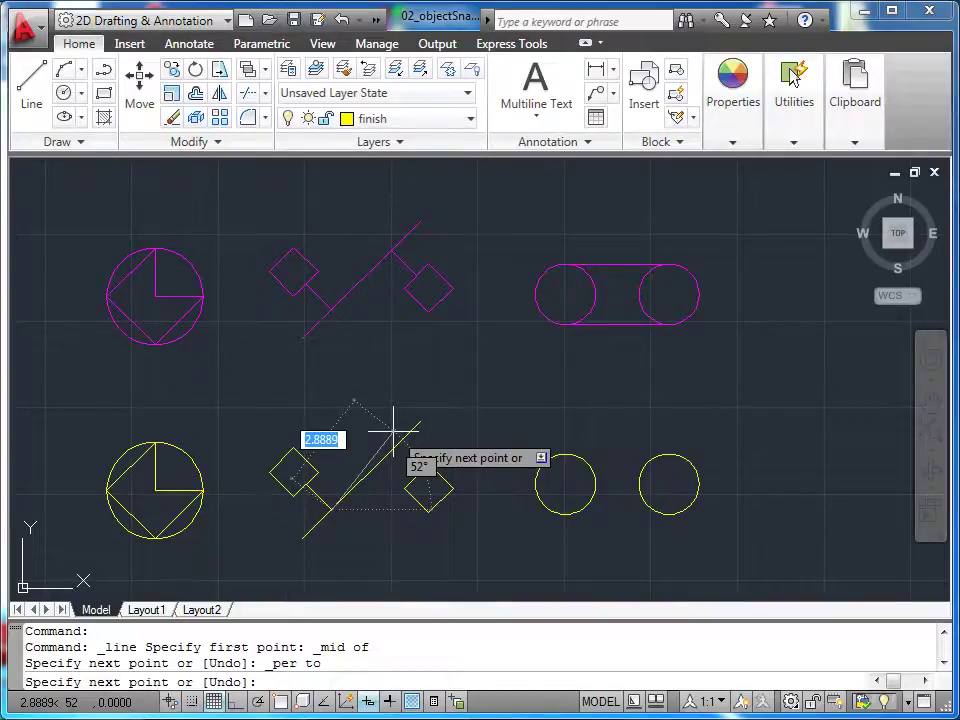
key("Escape")
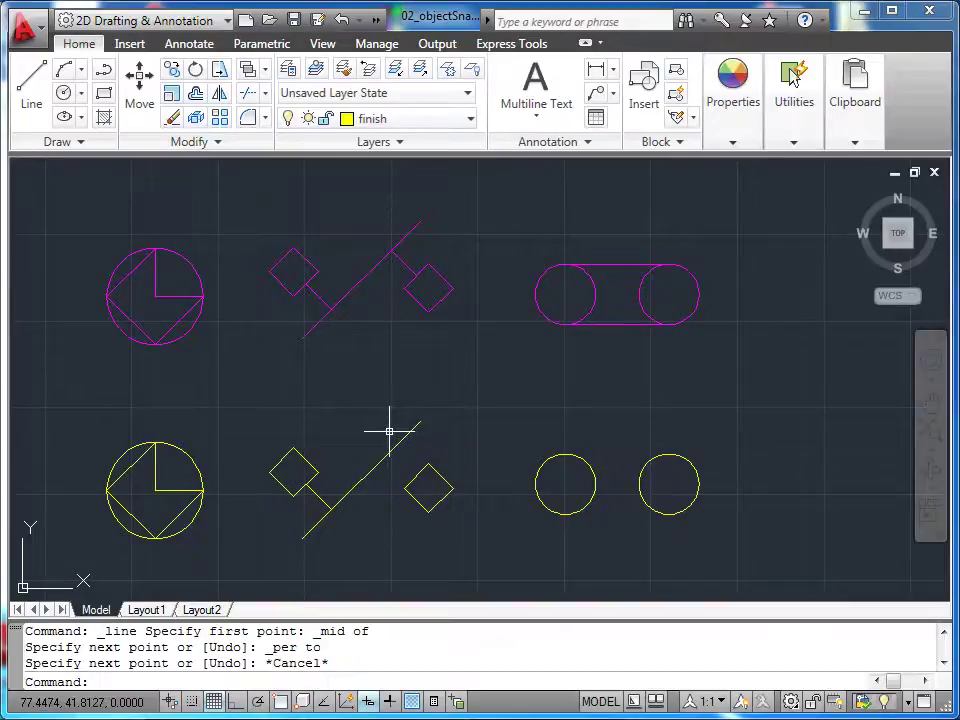
Draw a line from a Perpendicular snap on the diagonal to the right diamond's edge midpoint
left_click(25, 88)
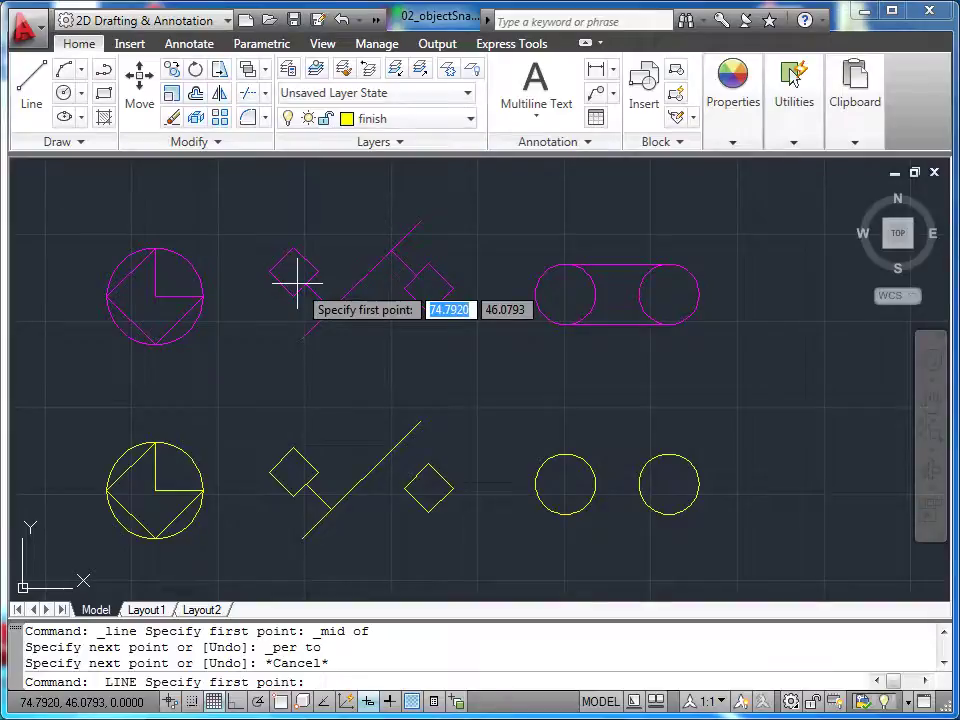
right_click(327, 364, "shift")
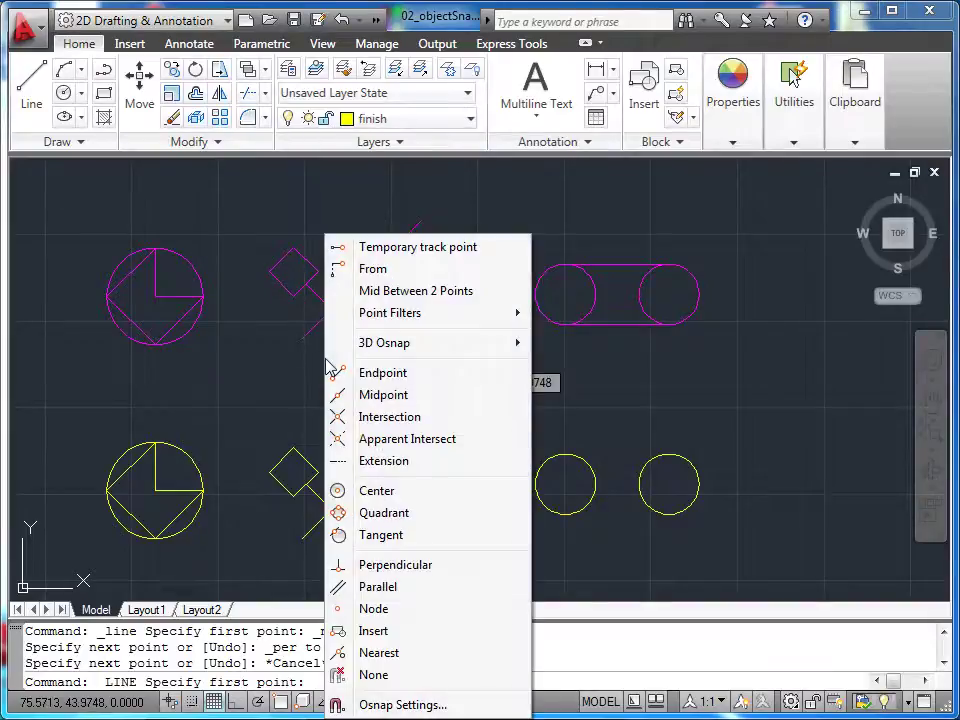
left_click(424, 565)
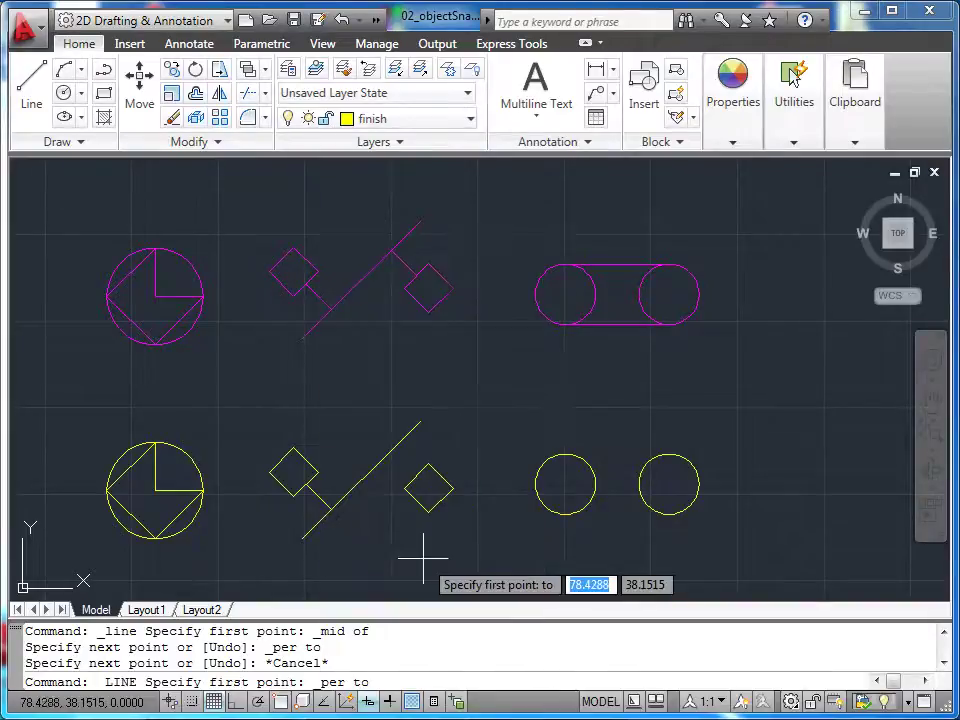
left_click(400, 440)
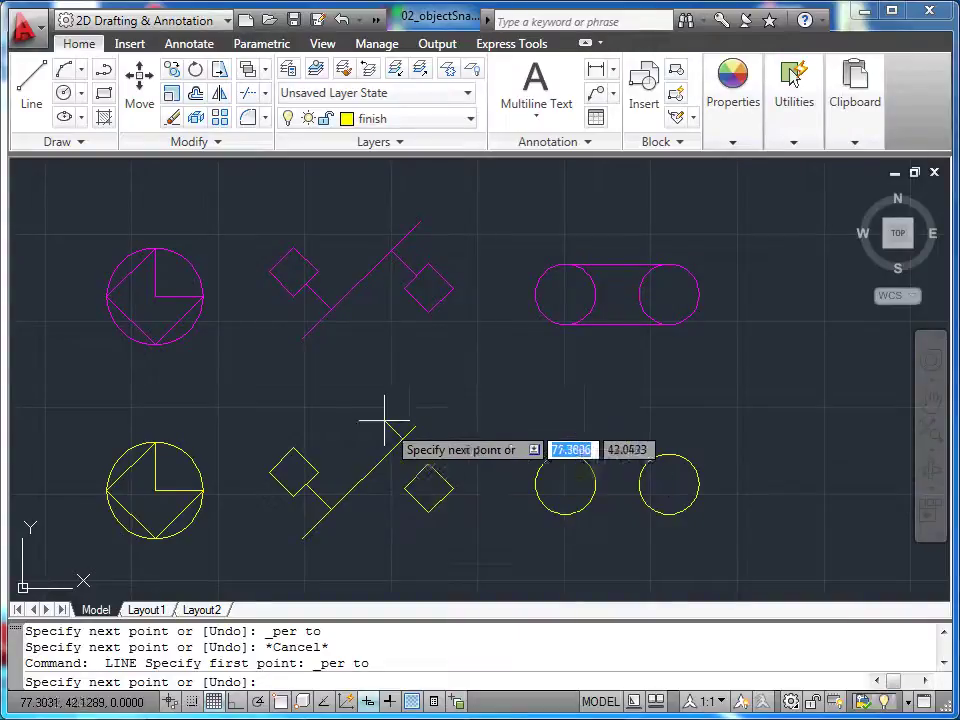
right_click(416, 463, "shift")
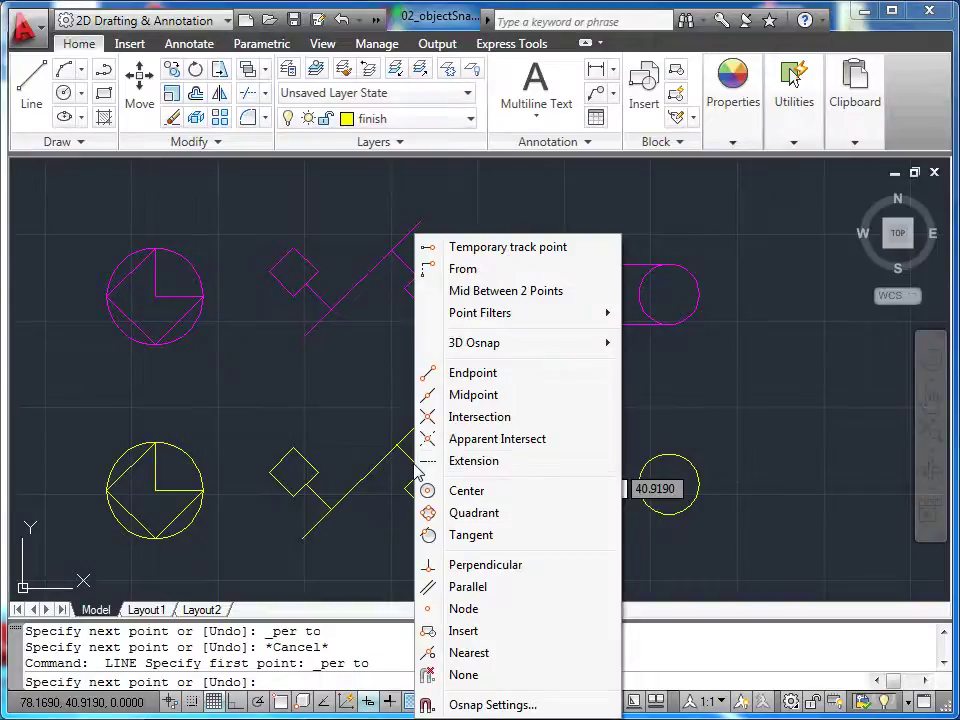
left_click(420, 395)
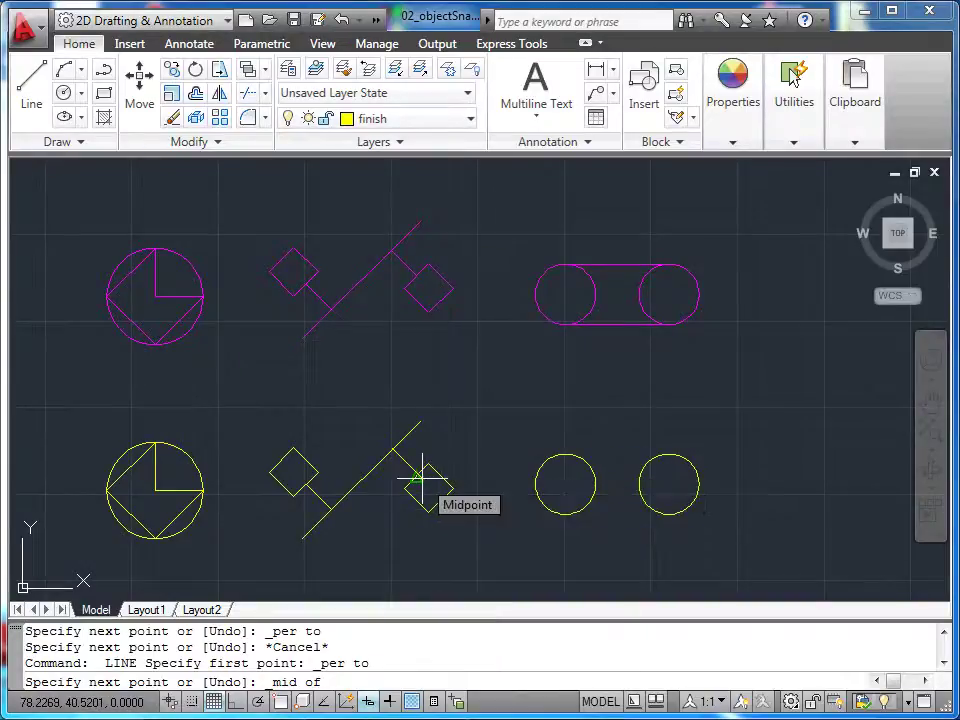
left_click(416, 482)
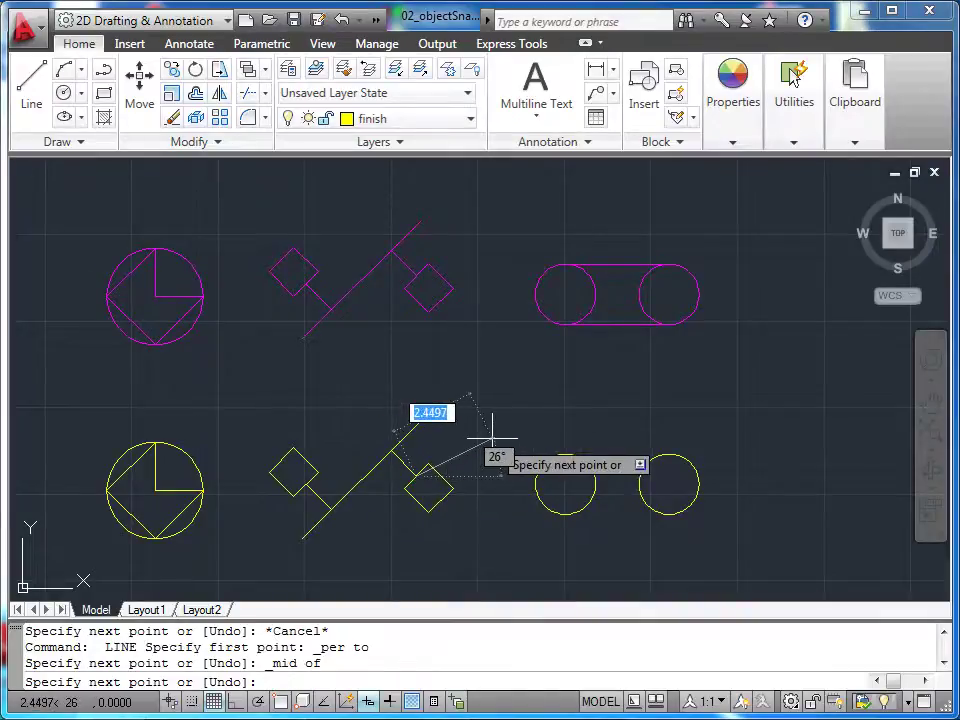
key("Escape")
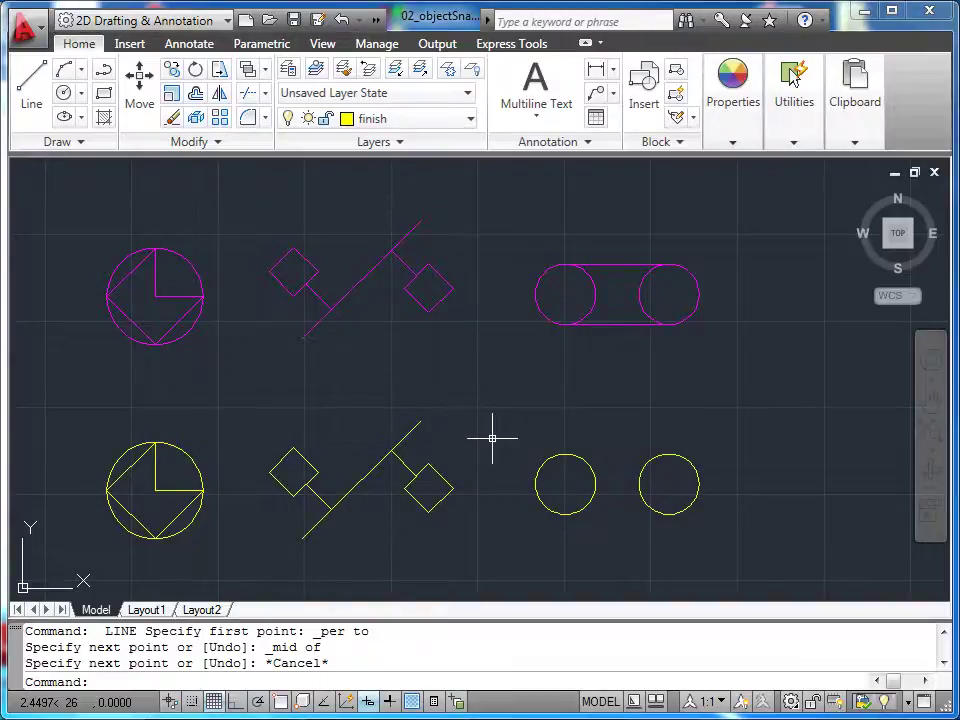
Draw a line using Tangent snaps on the tops of the left and right yellow circles
mouse_move(641, 401)
middle_mouse_down()
mouse_move(453, 390)
mouse_move(494, 392)
middle_mouse_up()
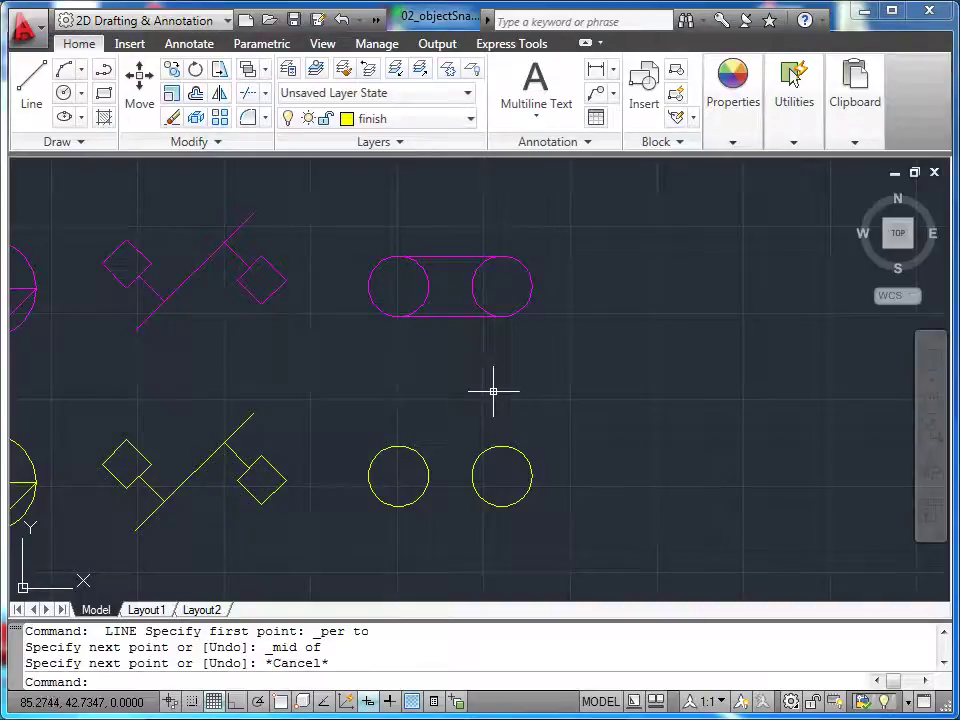
left_click(32, 100)
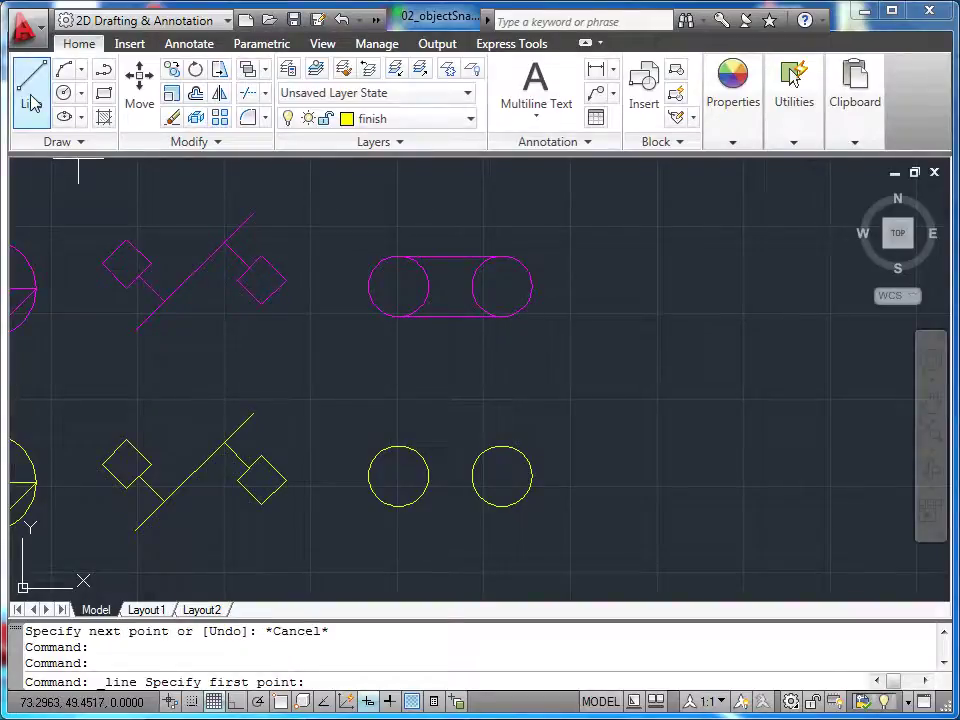
right_click(585, 295, "shift")
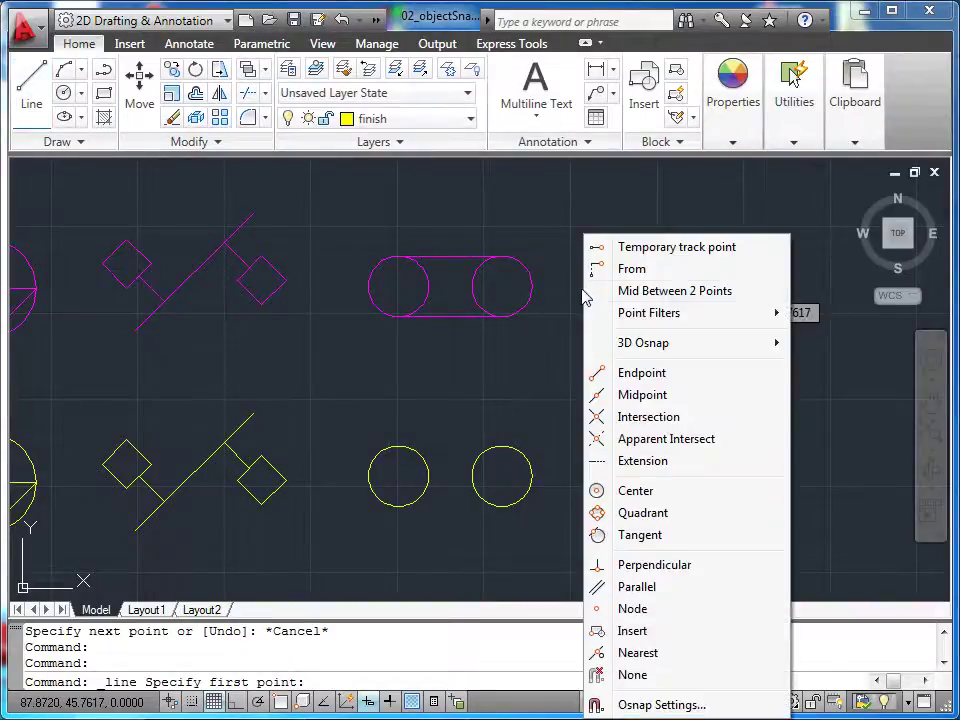
left_click(622, 534)
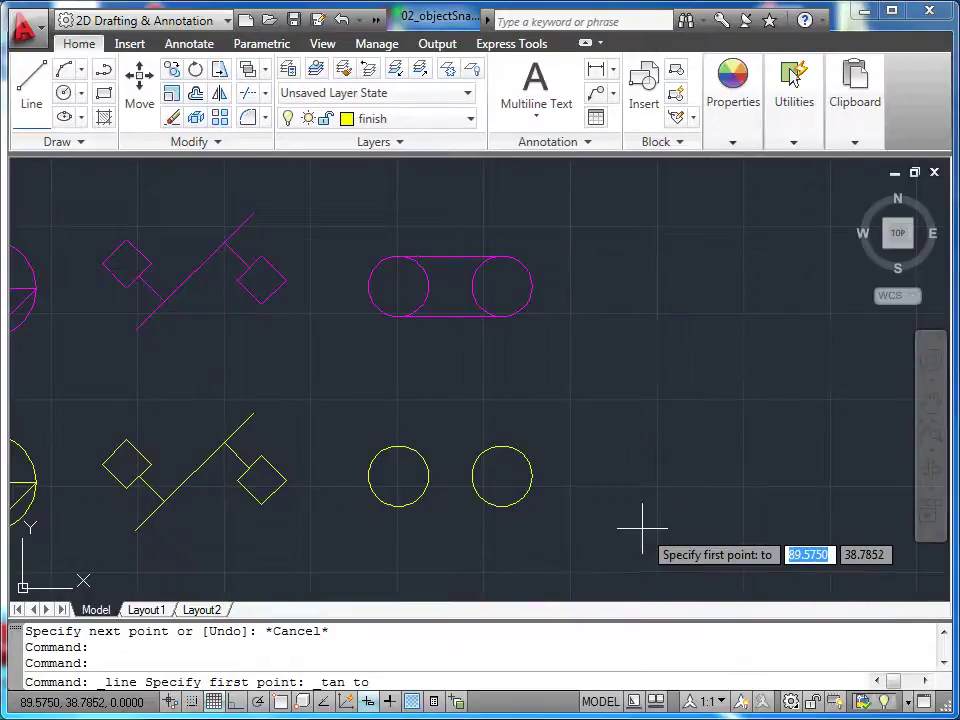
left_click(404, 441)
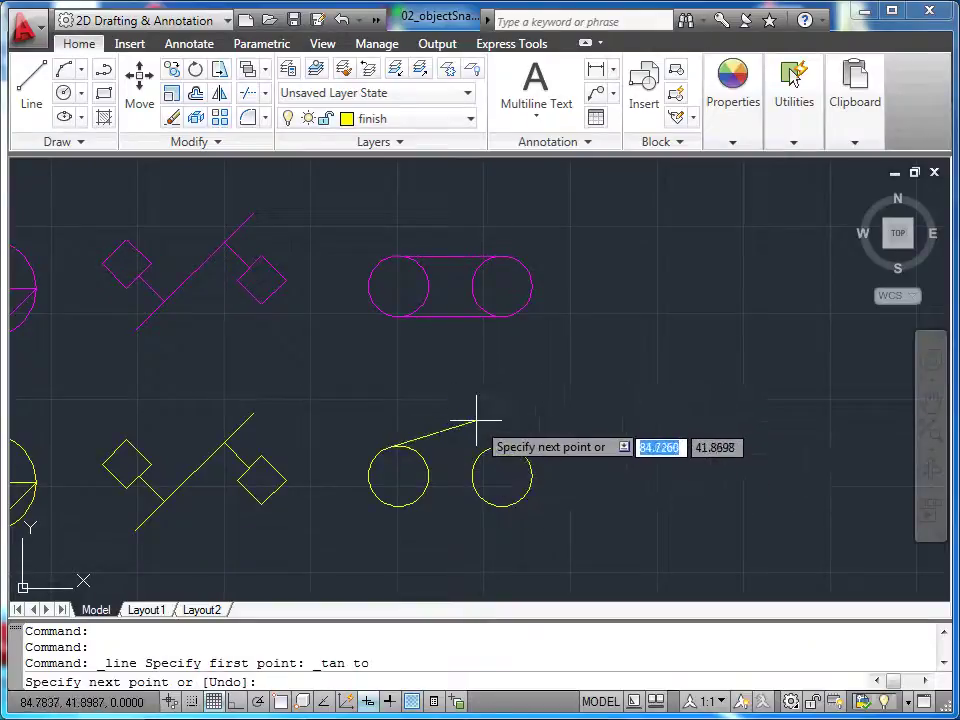
right_click(509, 430, "shift")
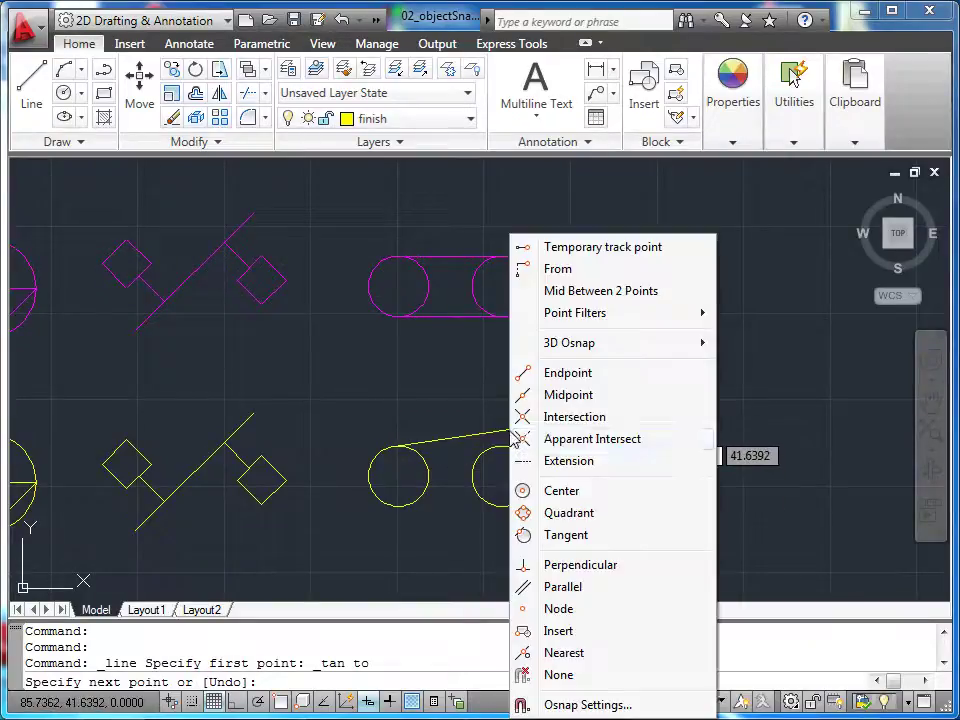
left_click(566, 535)
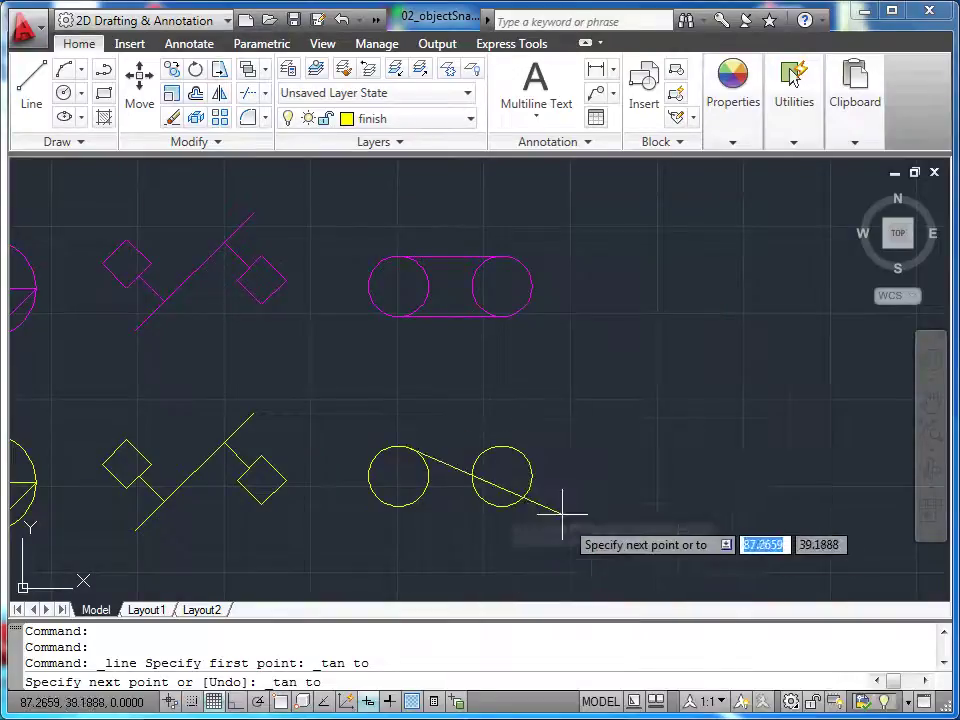
left_click(507, 445)
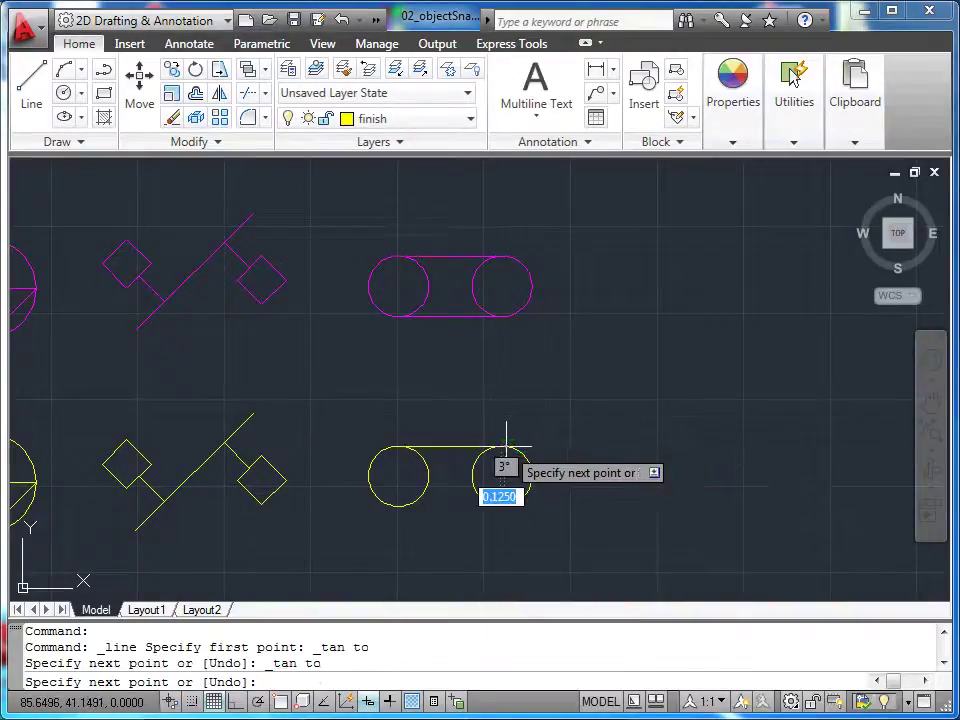
key("Escape")
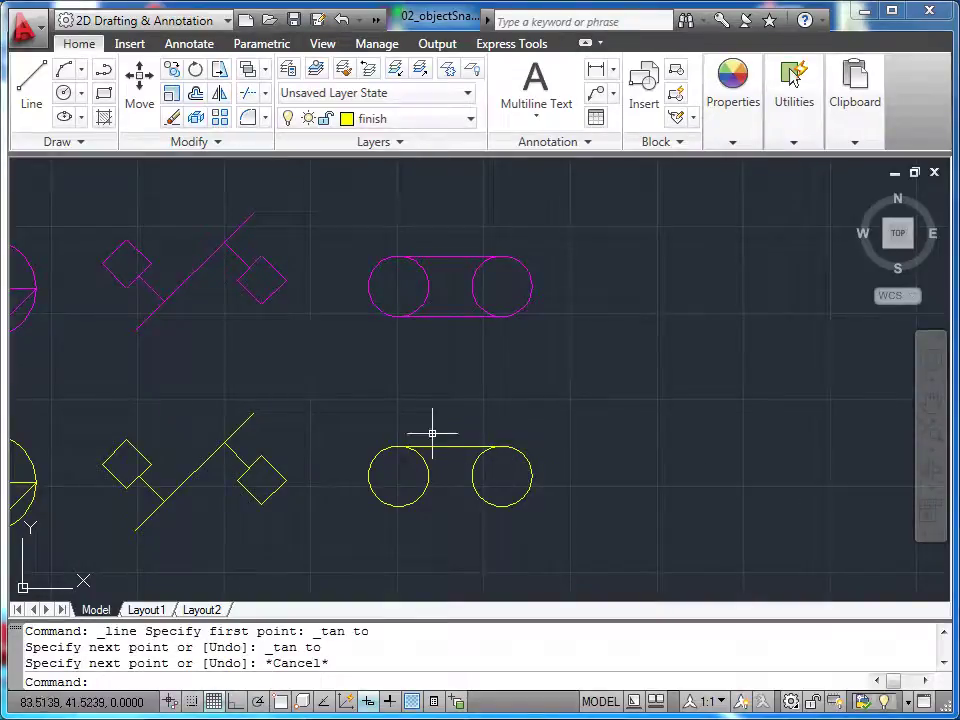
Draw a line using Tangent snaps on the bottoms of both yellow circles, completing the slot
left_click(42, 104)
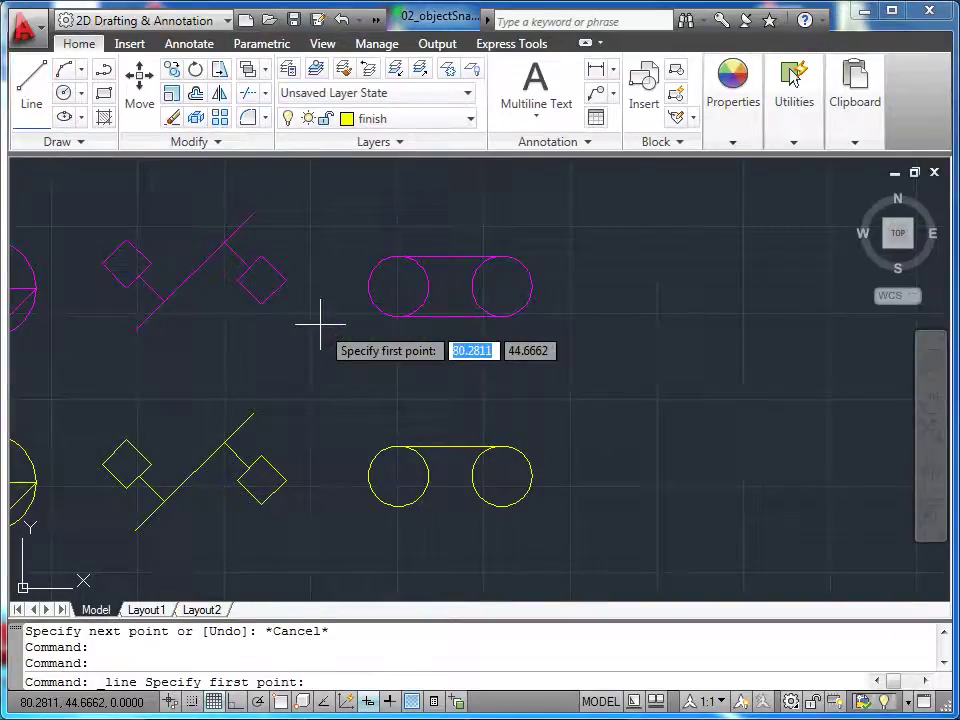
right_click(320, 324, "shift")
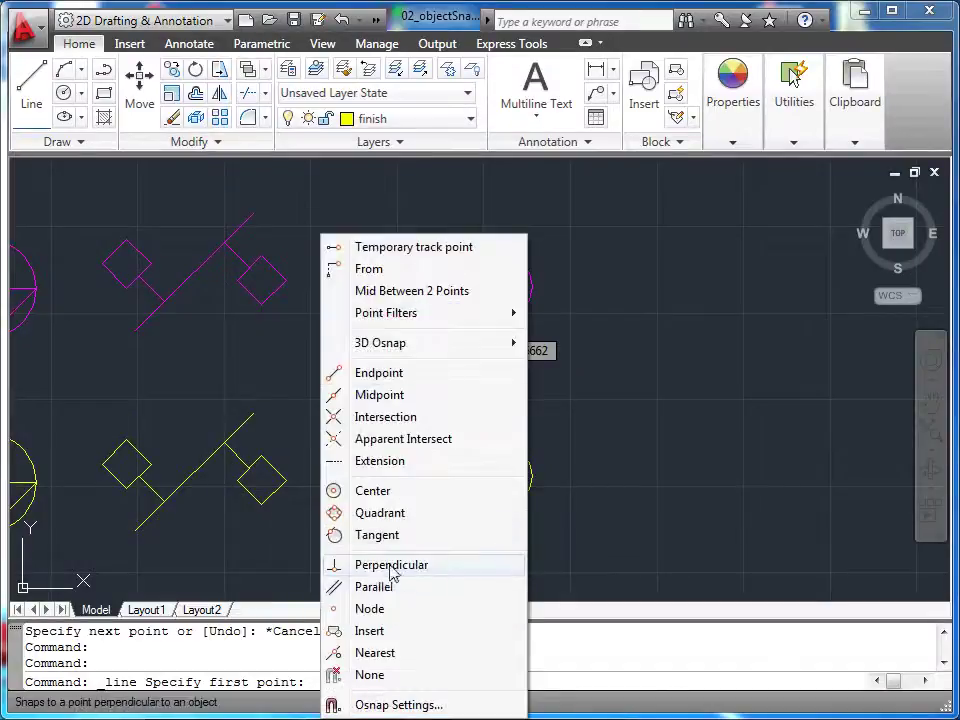
left_click(389, 535)
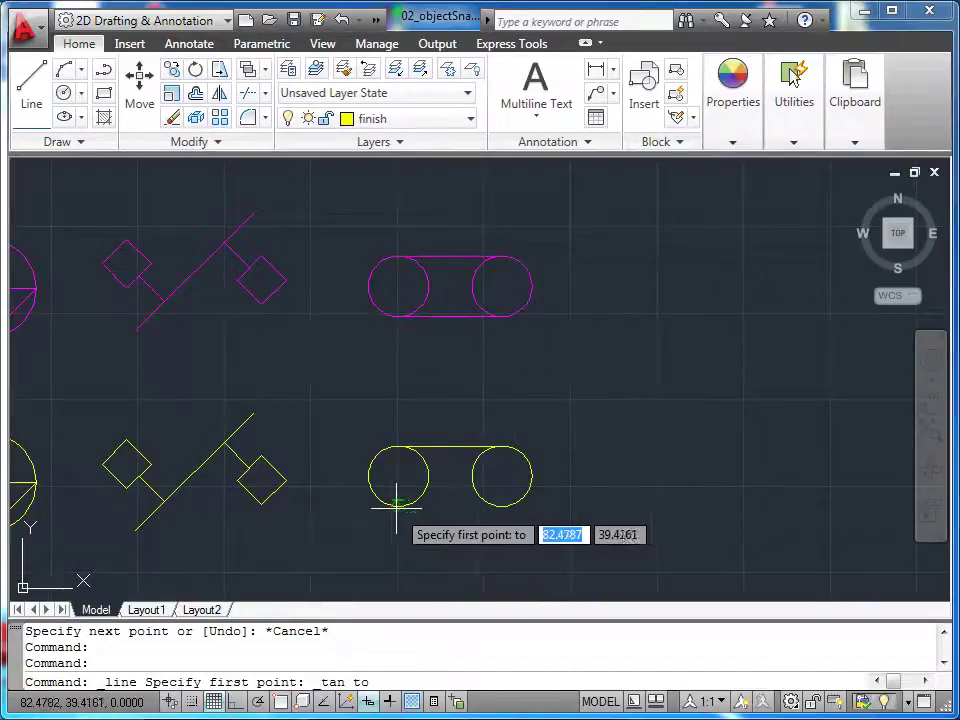
left_click(393, 502)
right_click(530, 508, "shift")
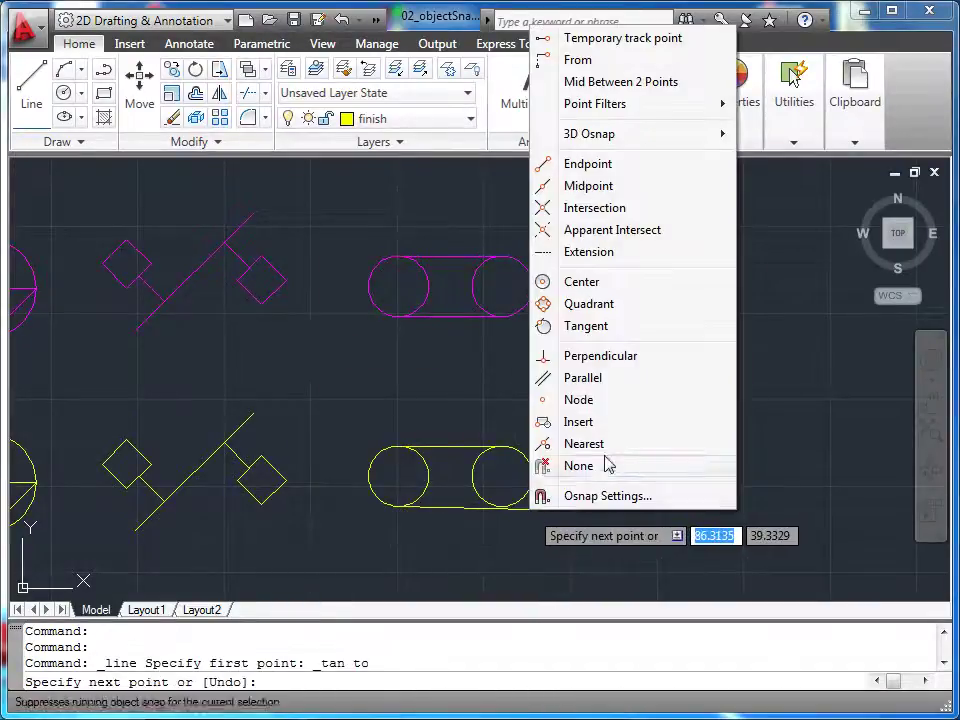
left_click(590, 326)
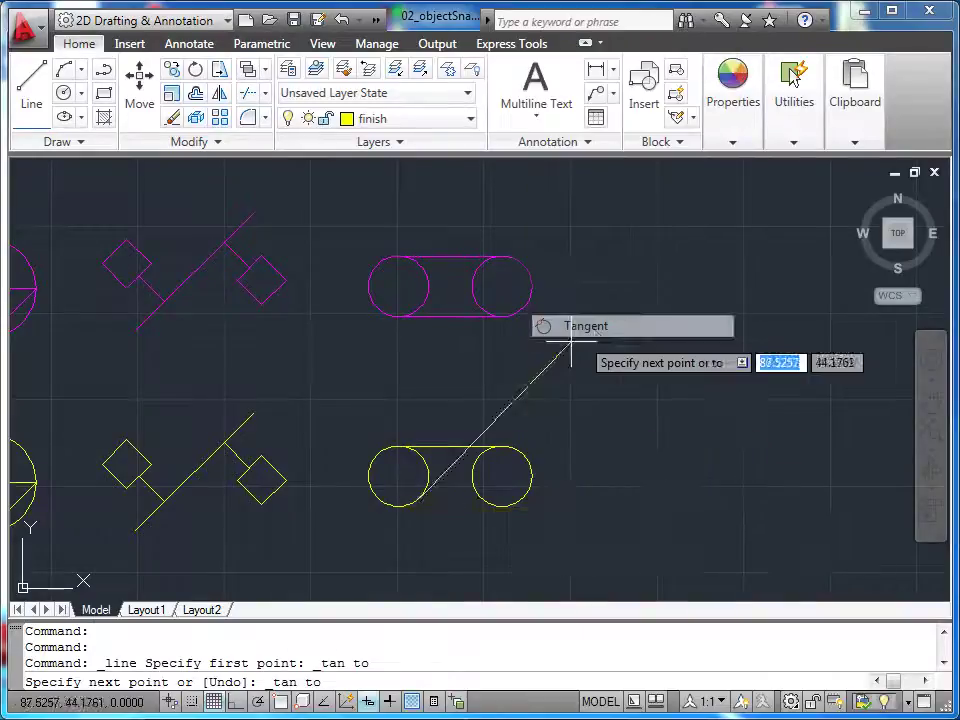
left_click(509, 506)
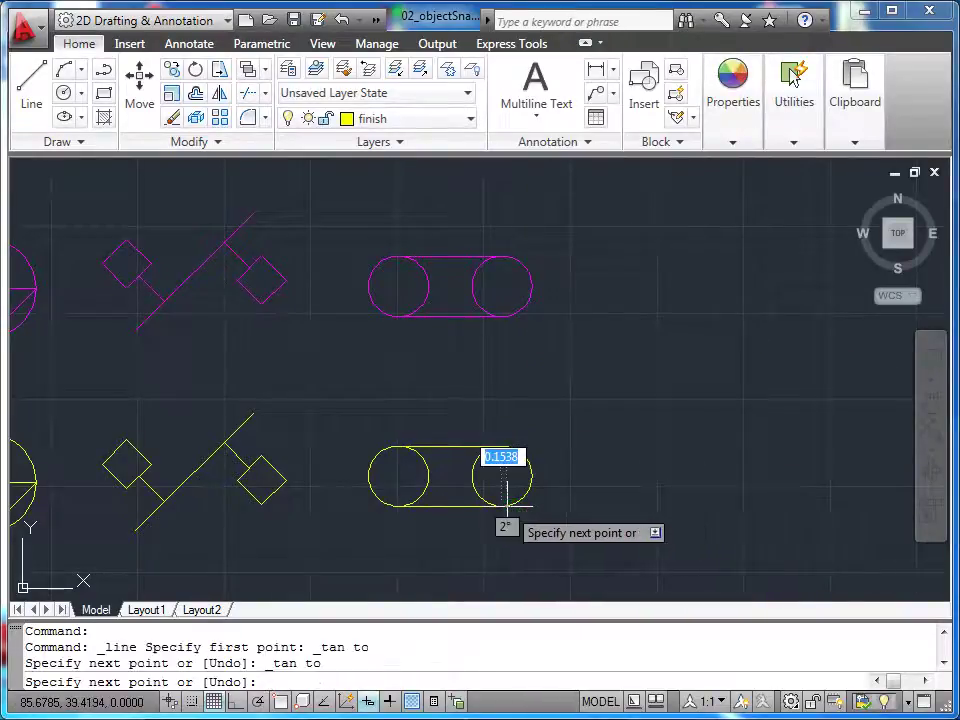
key("Return")
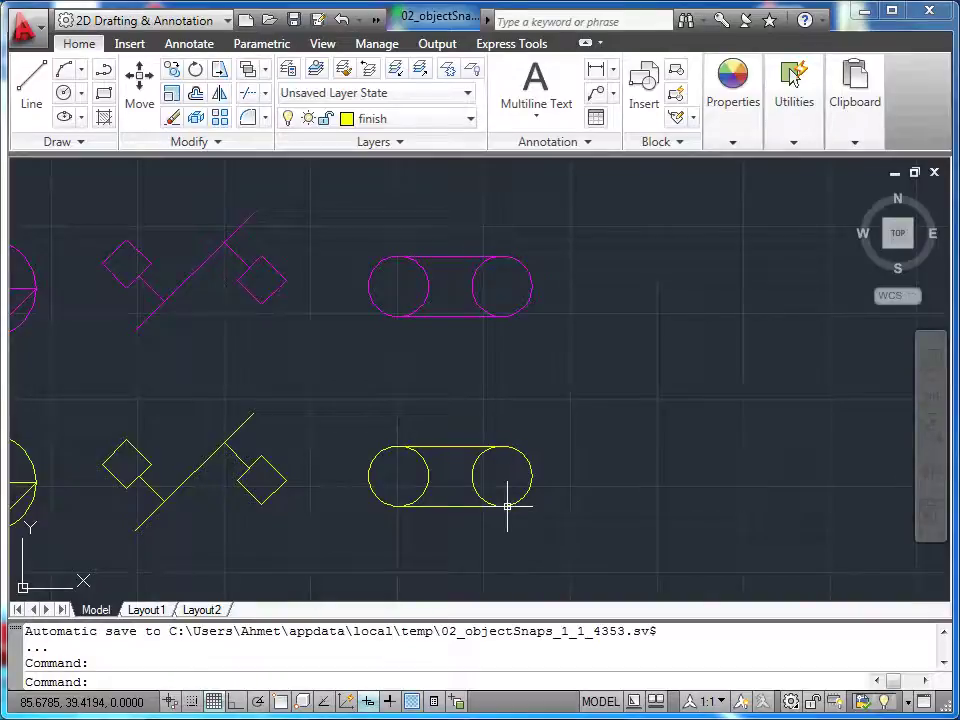